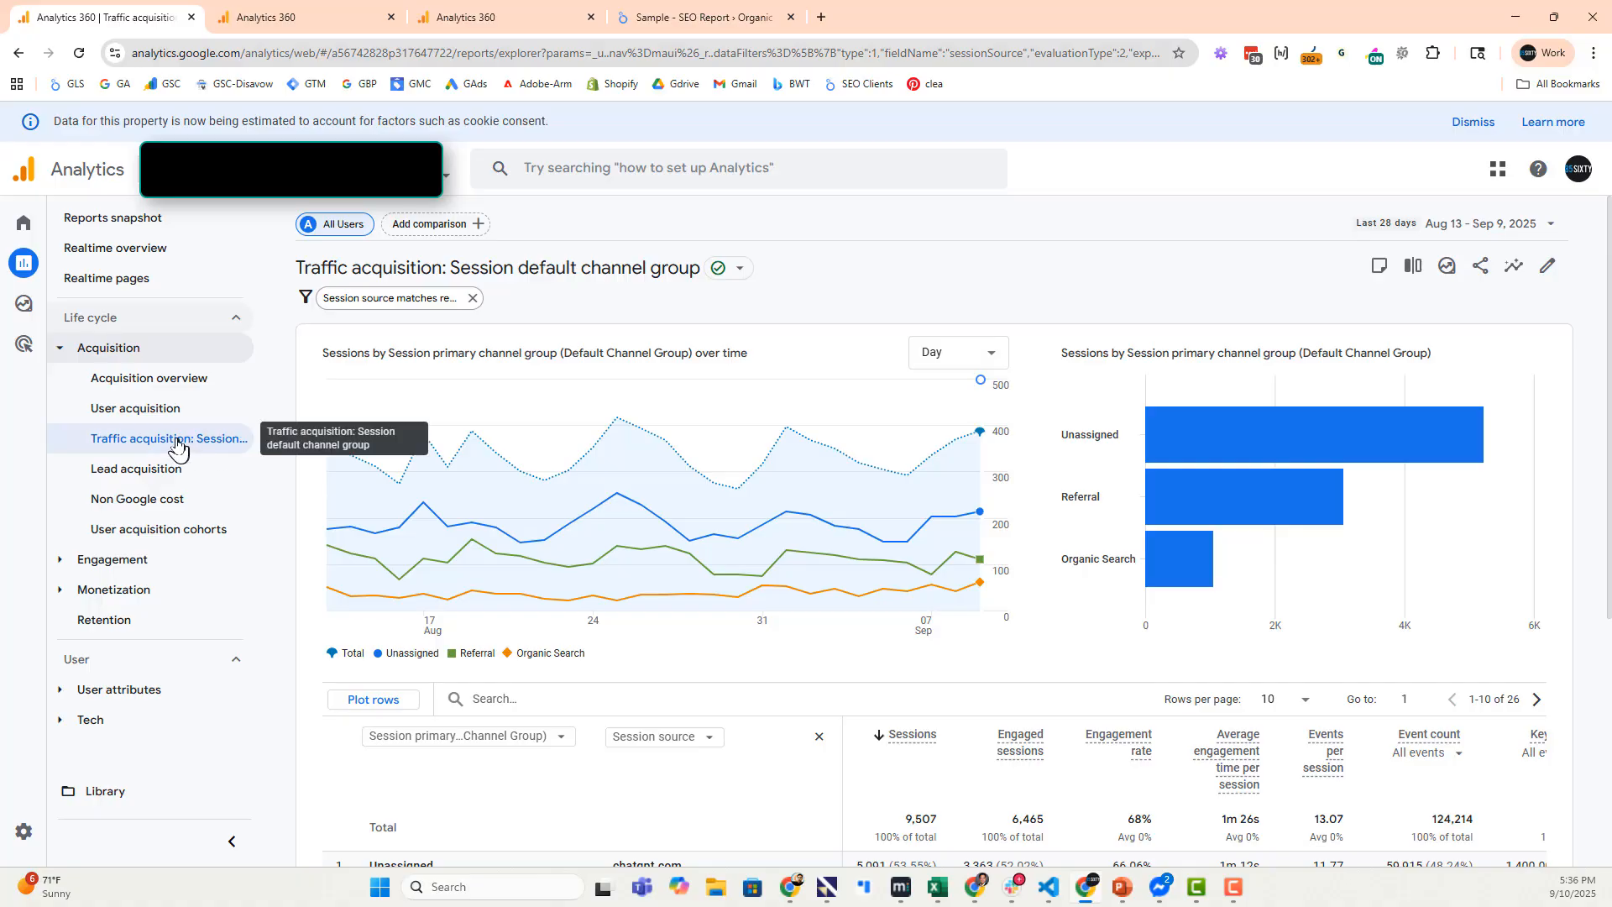
Open the Traffic acquisition report for the session default channel group and review its channel table.
click(176, 445)
scroll(403, 470, down, 5)
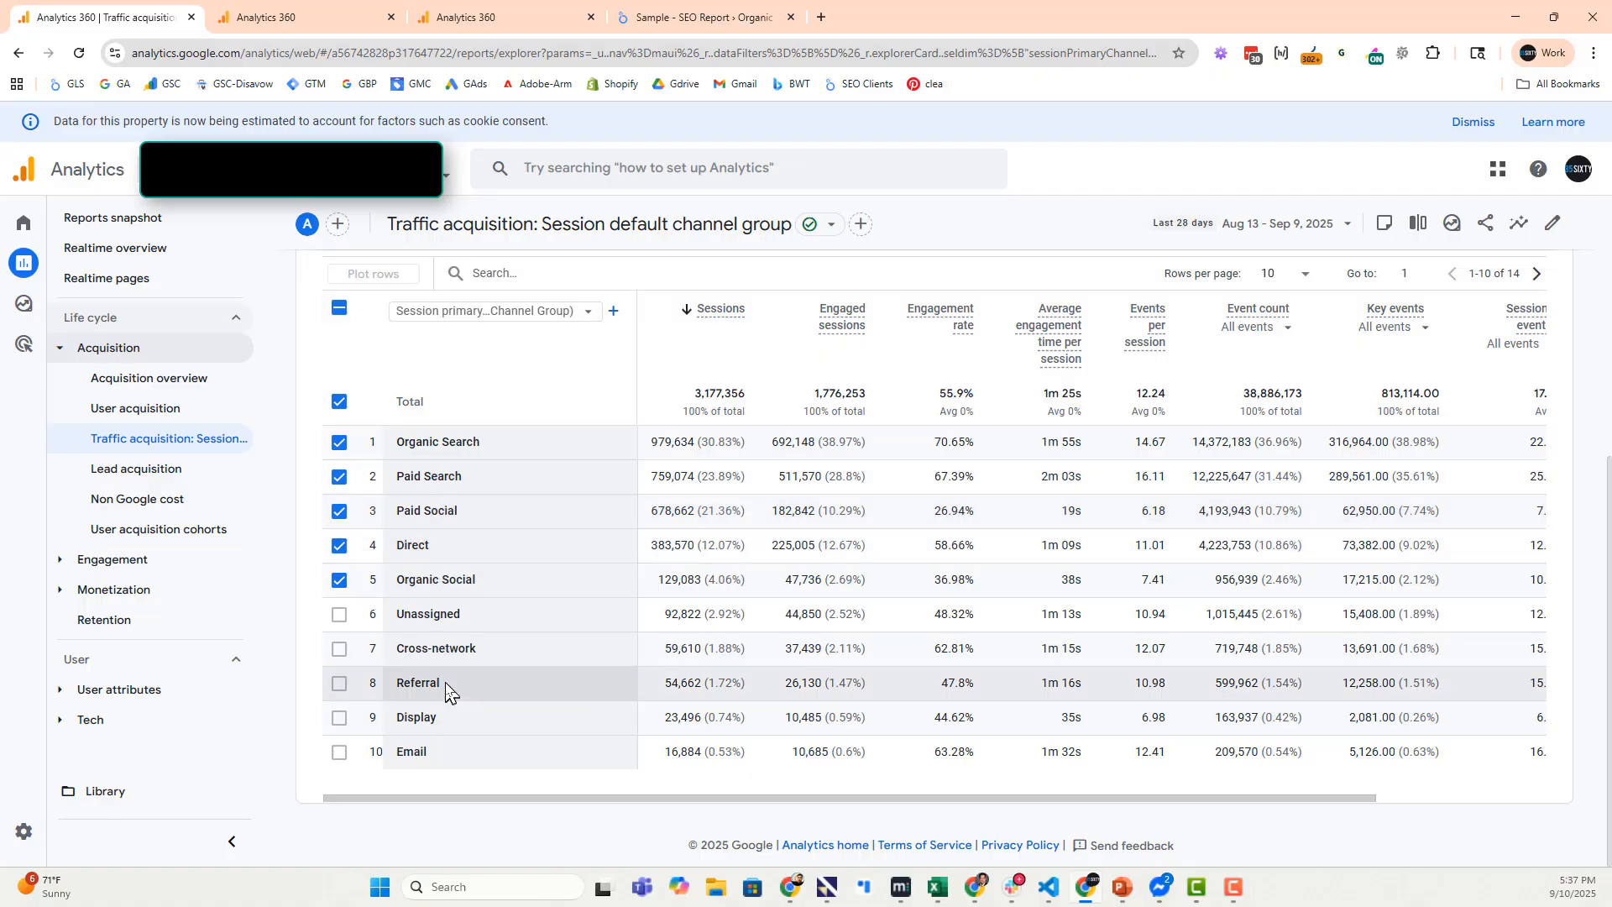
Switch to the Channel groups settings, open the With AI/LLM Channel group and review its channel list.
key(ctrl+3)
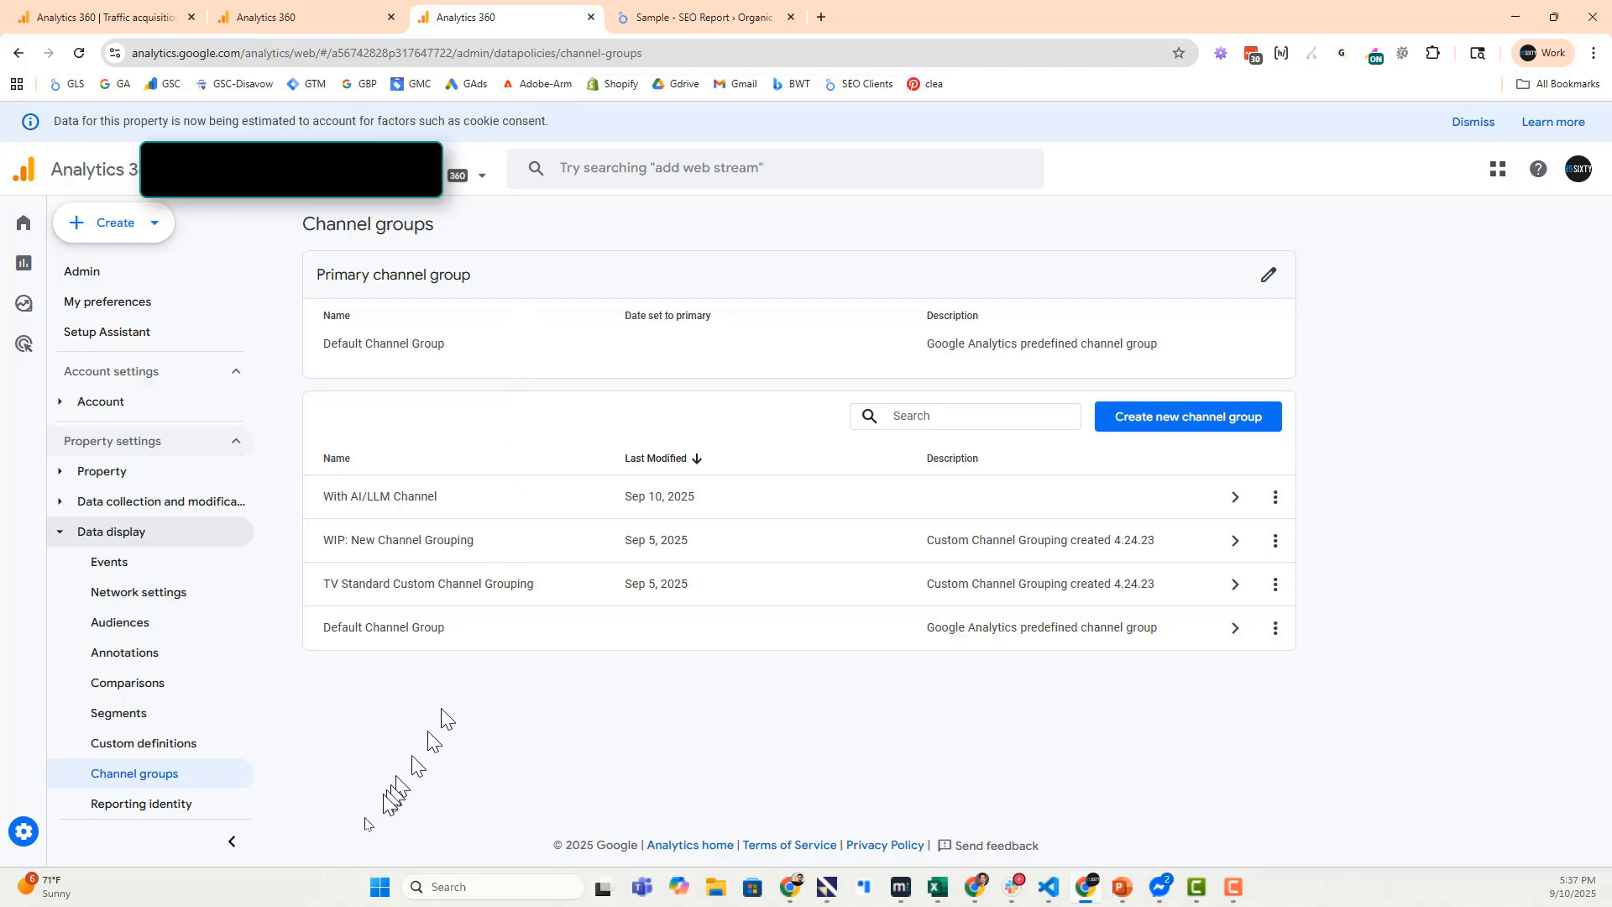
mouse_move(23, 833)
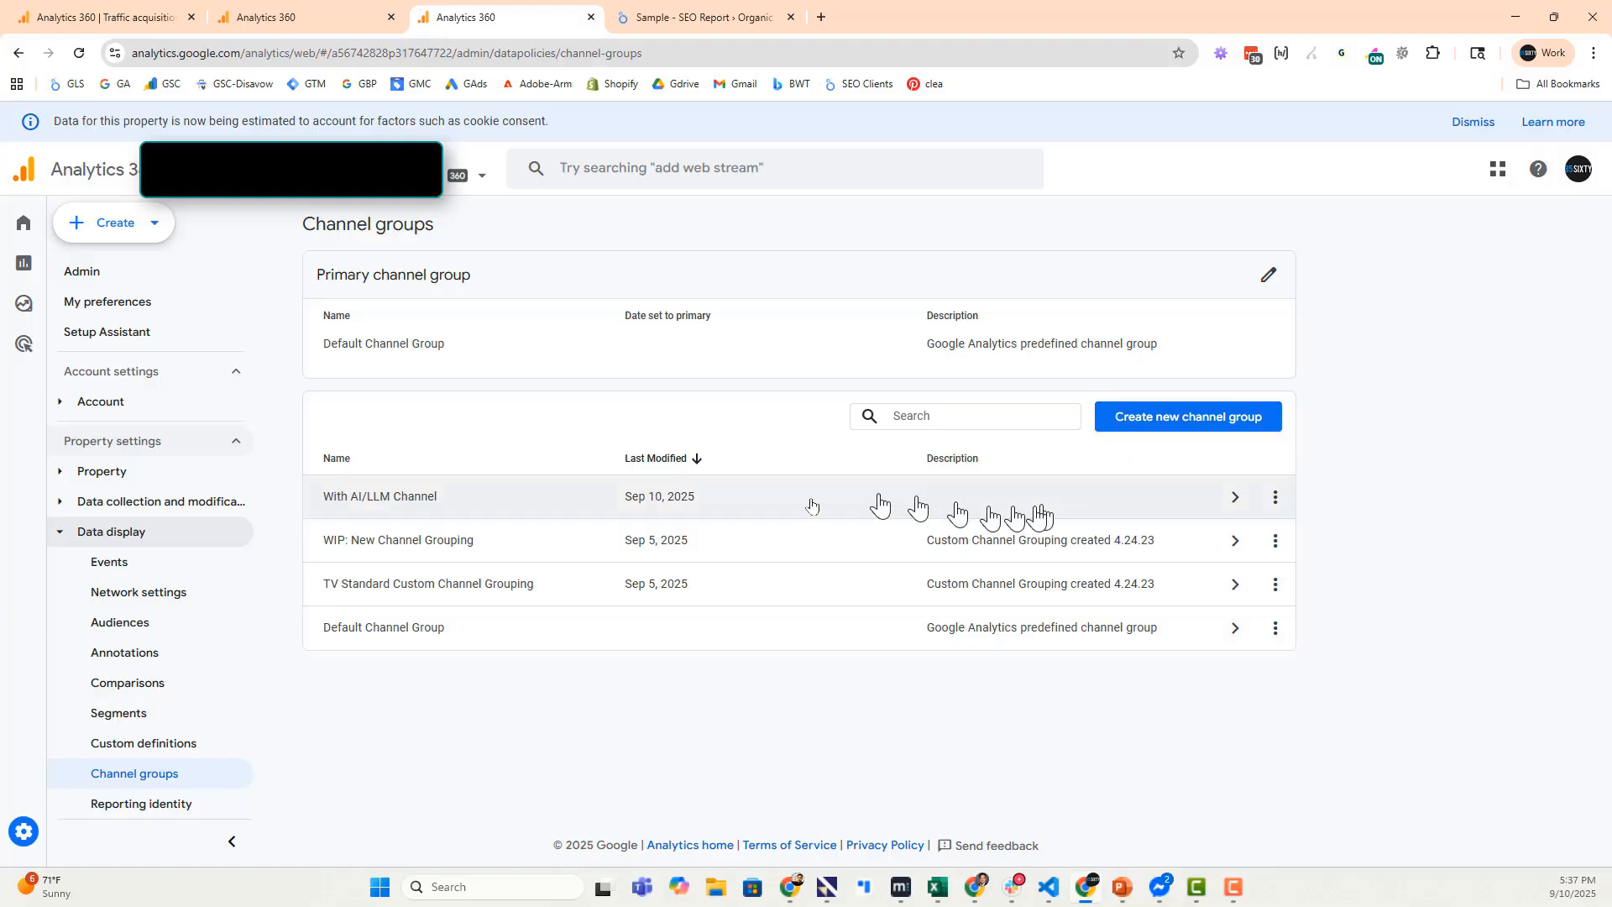
click(463, 512)
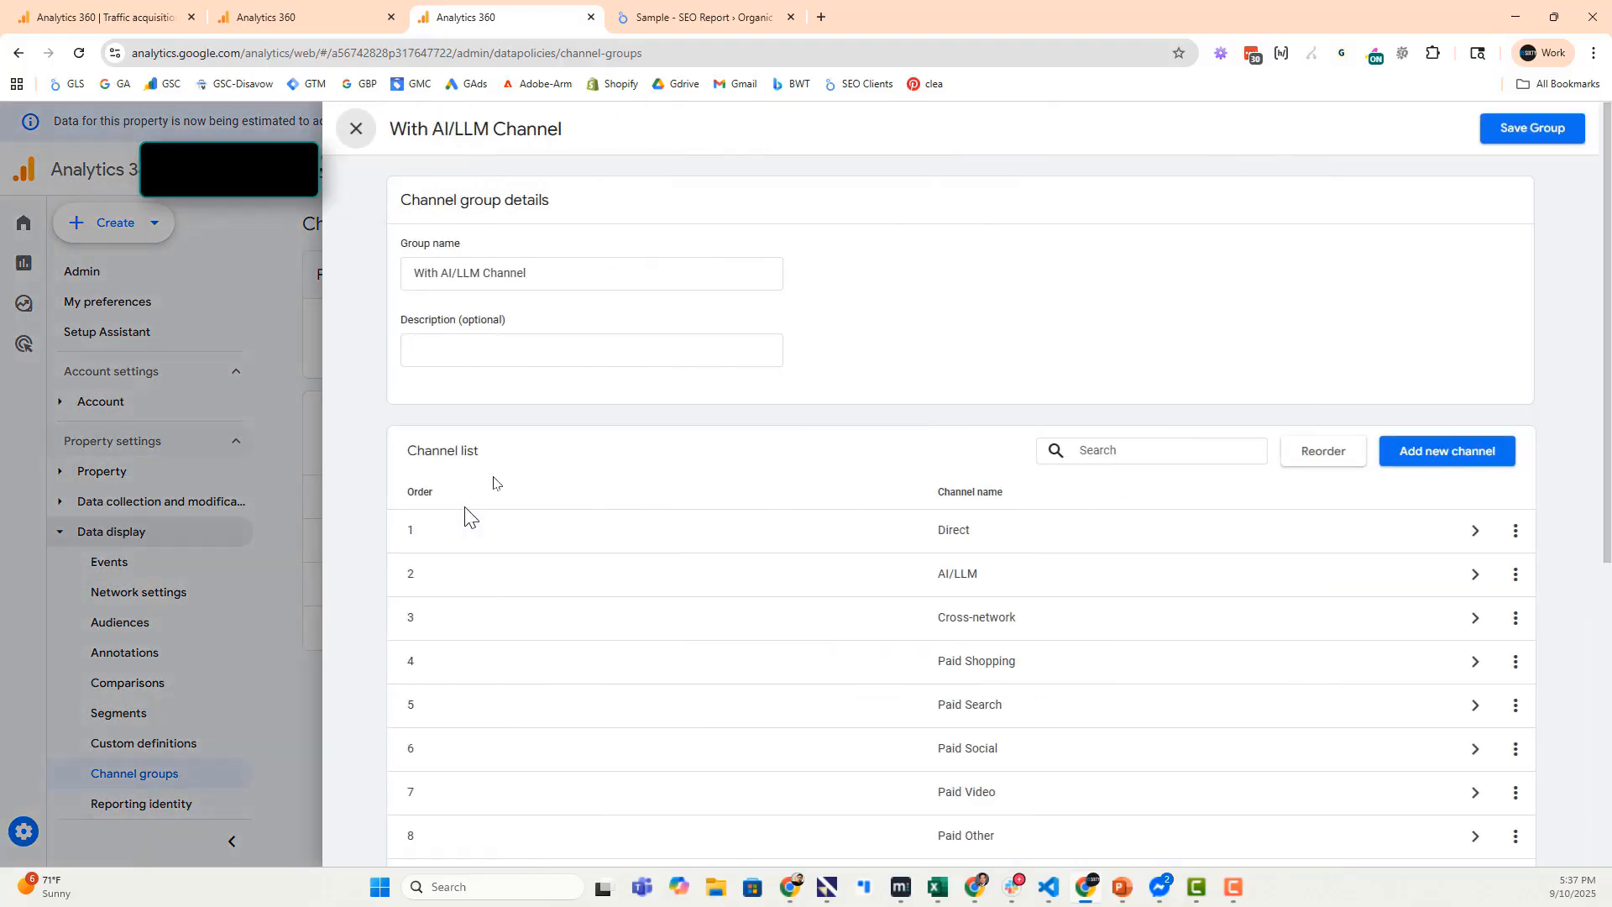
scroll(517, 470, down, 6)
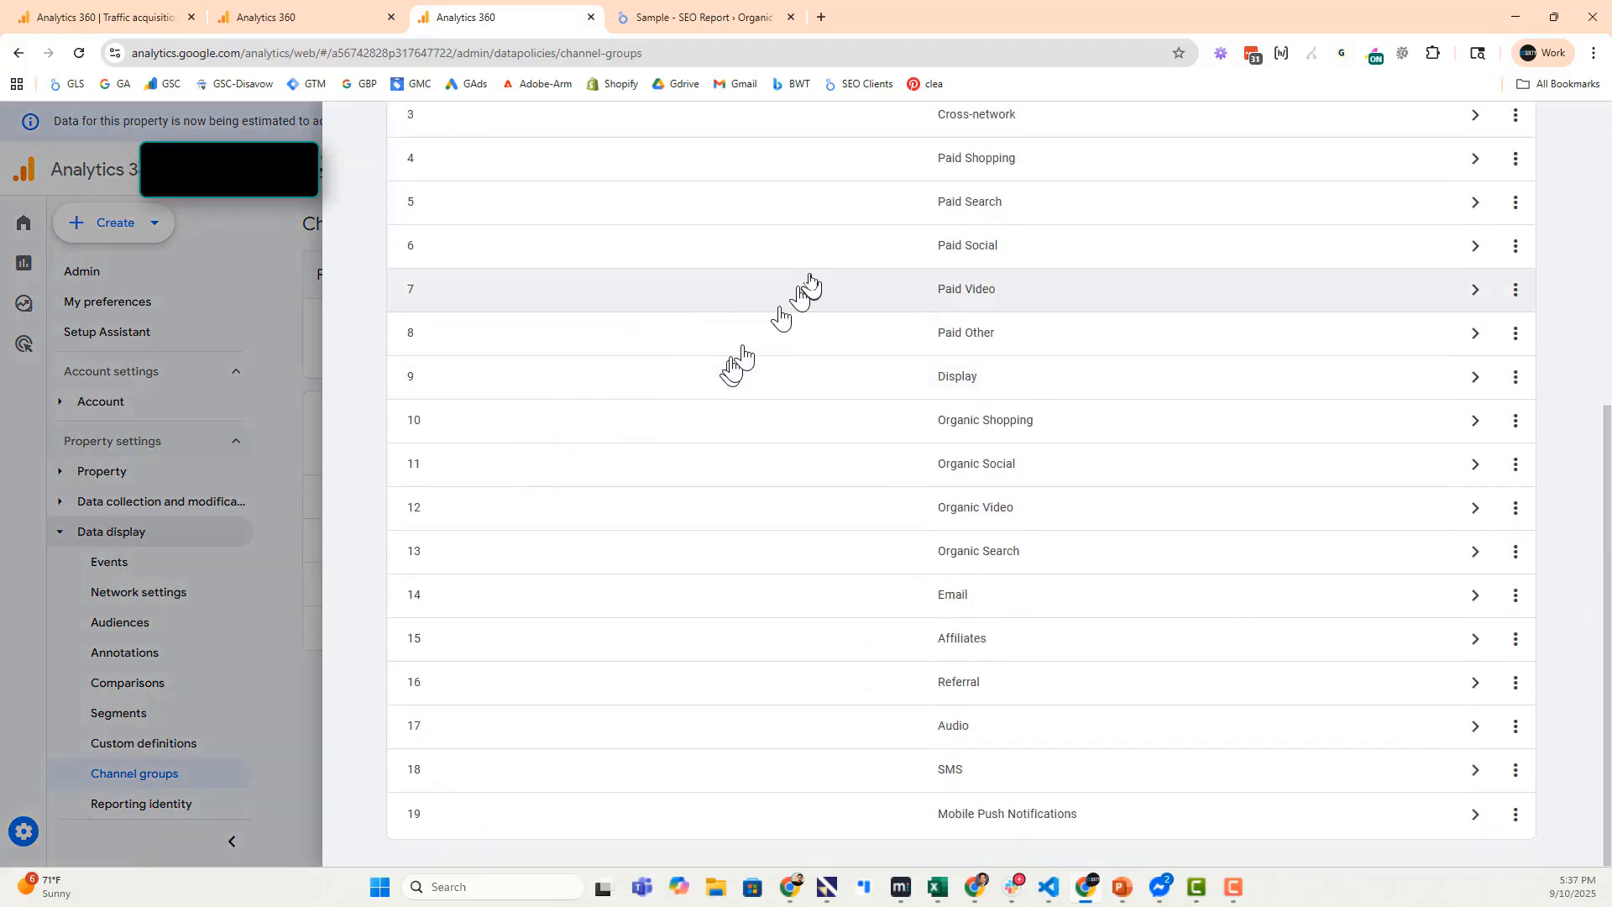
scroll(953, 361, up, 5)
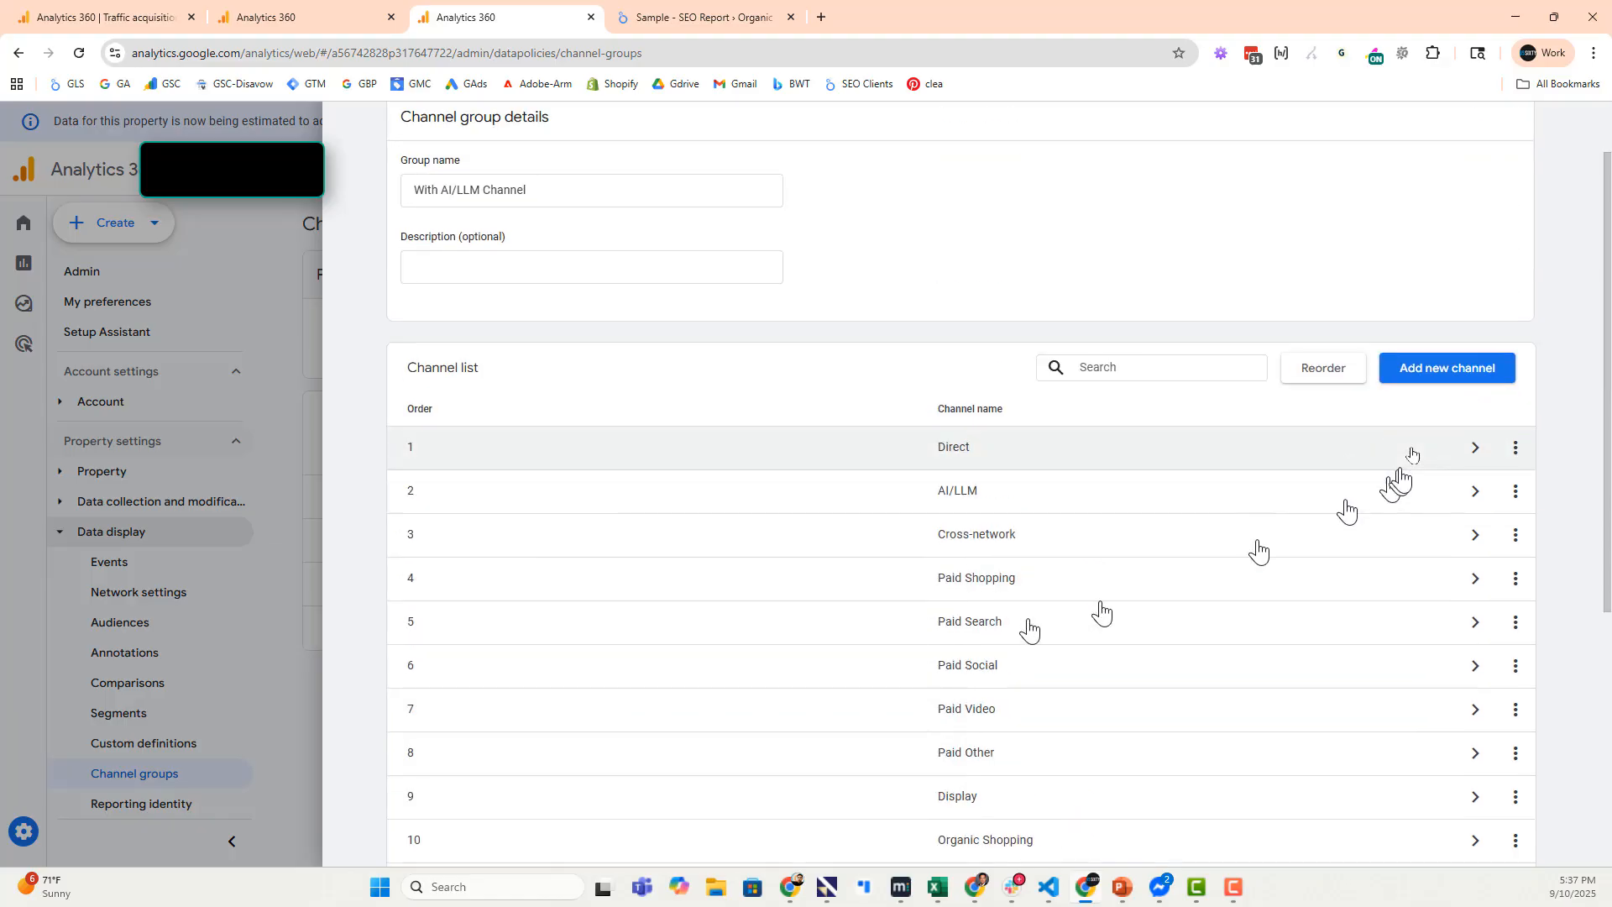
Open the AI/LLM channel's conditions and compare them with the REGEX Filter Setting for AI Platforms slide in PowerPoint.
click(1062, 502)
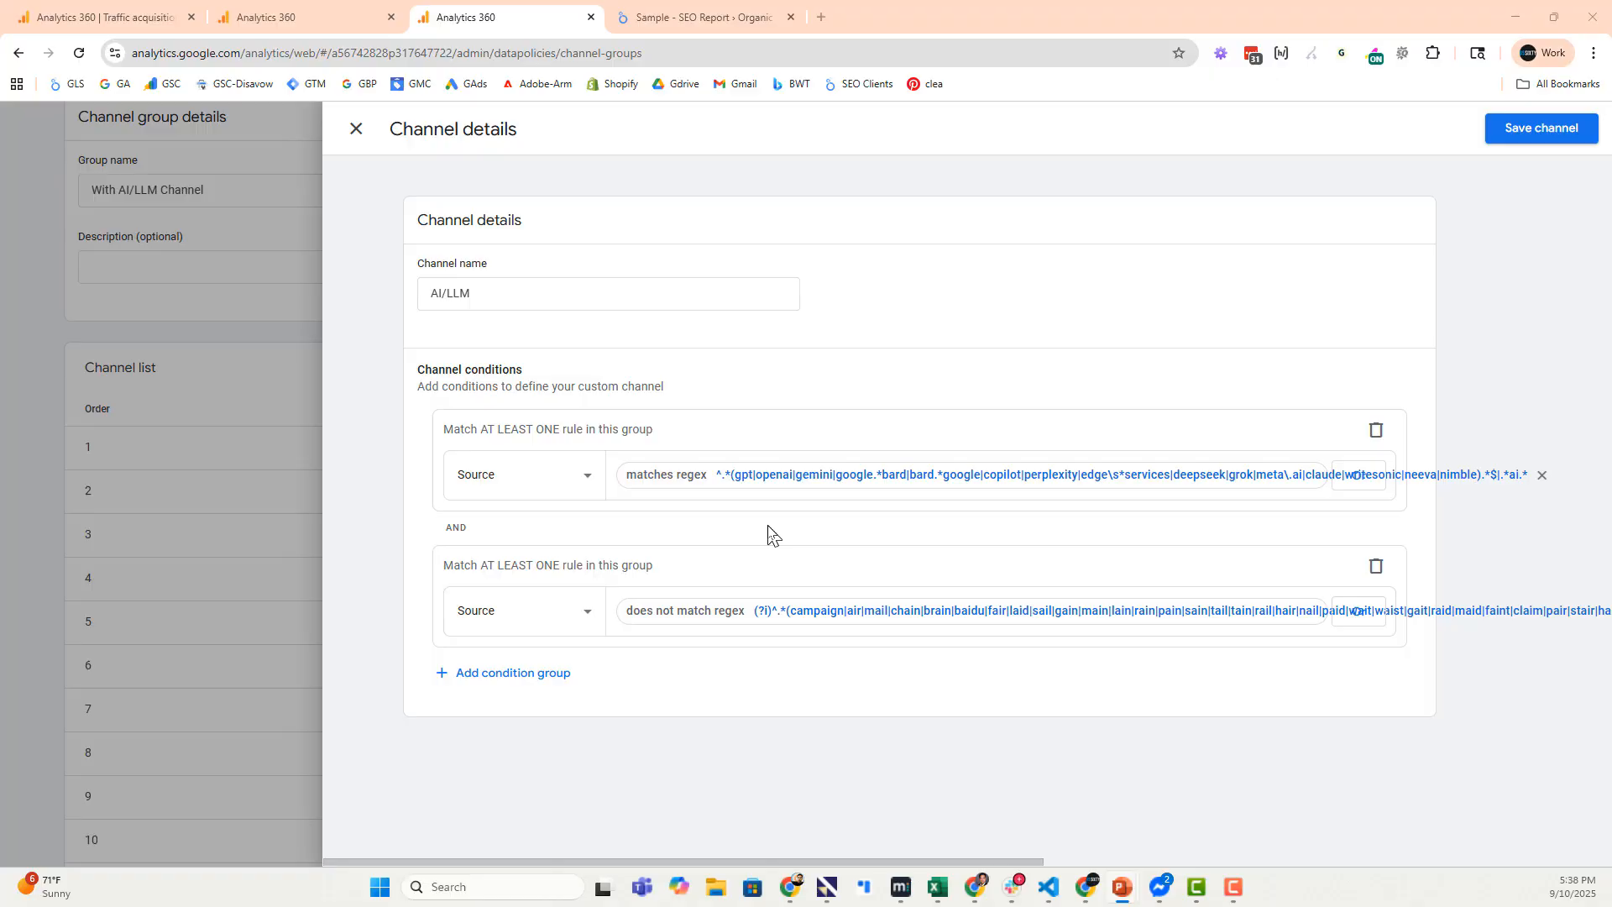
key(alt+Tab)
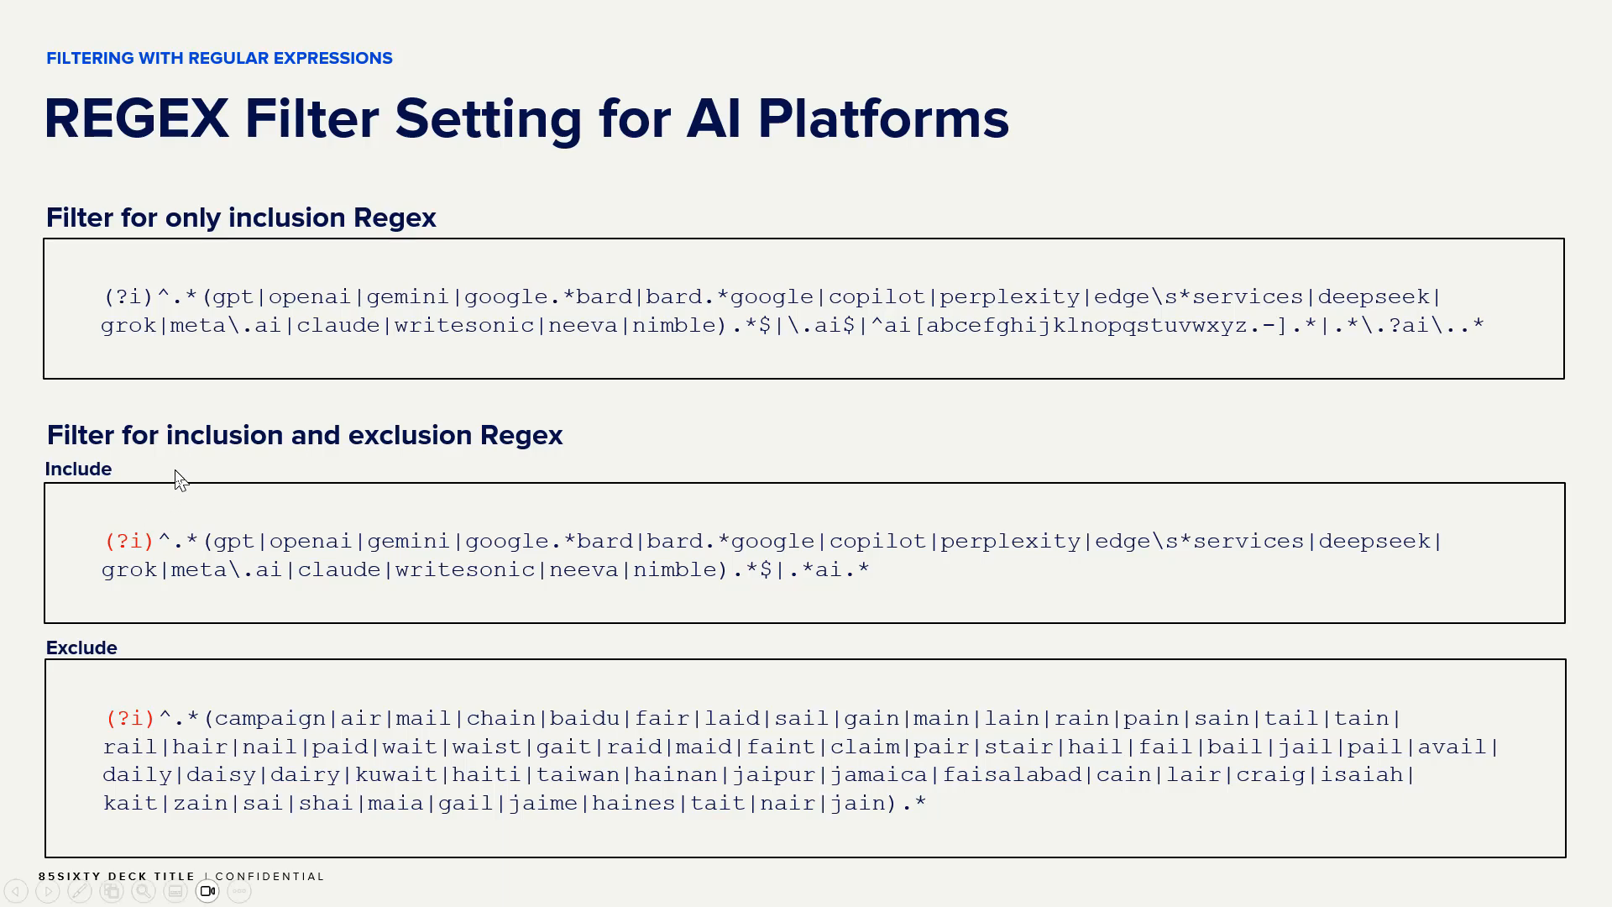
key(alt+Tab)
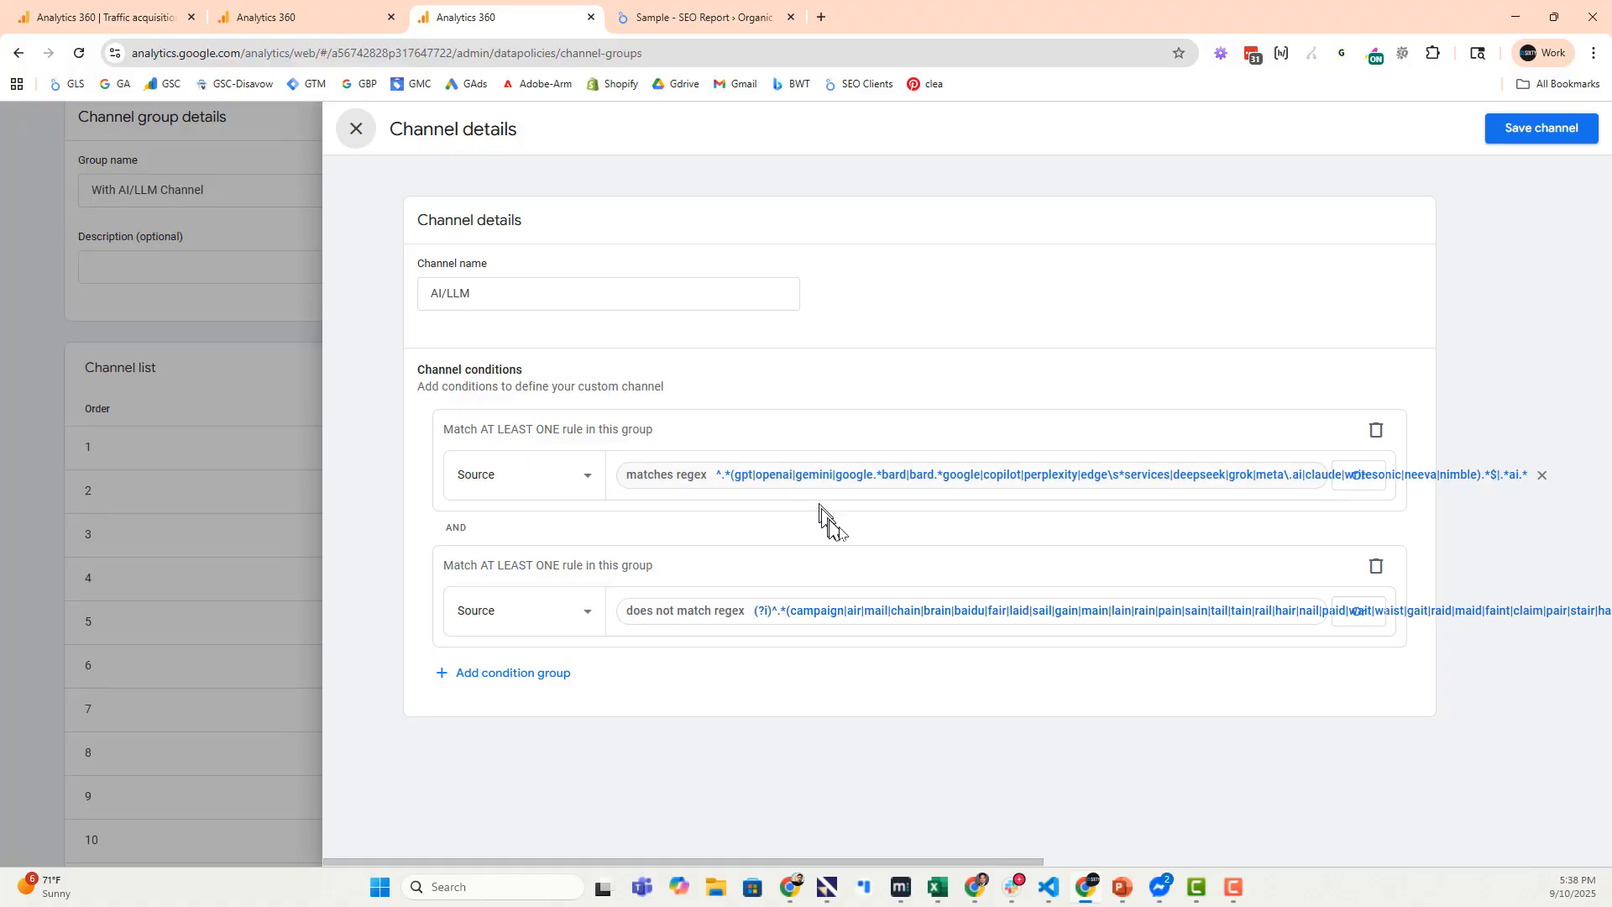
Try to prefix the AI/LLM channel's "matches regex" source condition with (?i) and apply it.
click(867, 491)
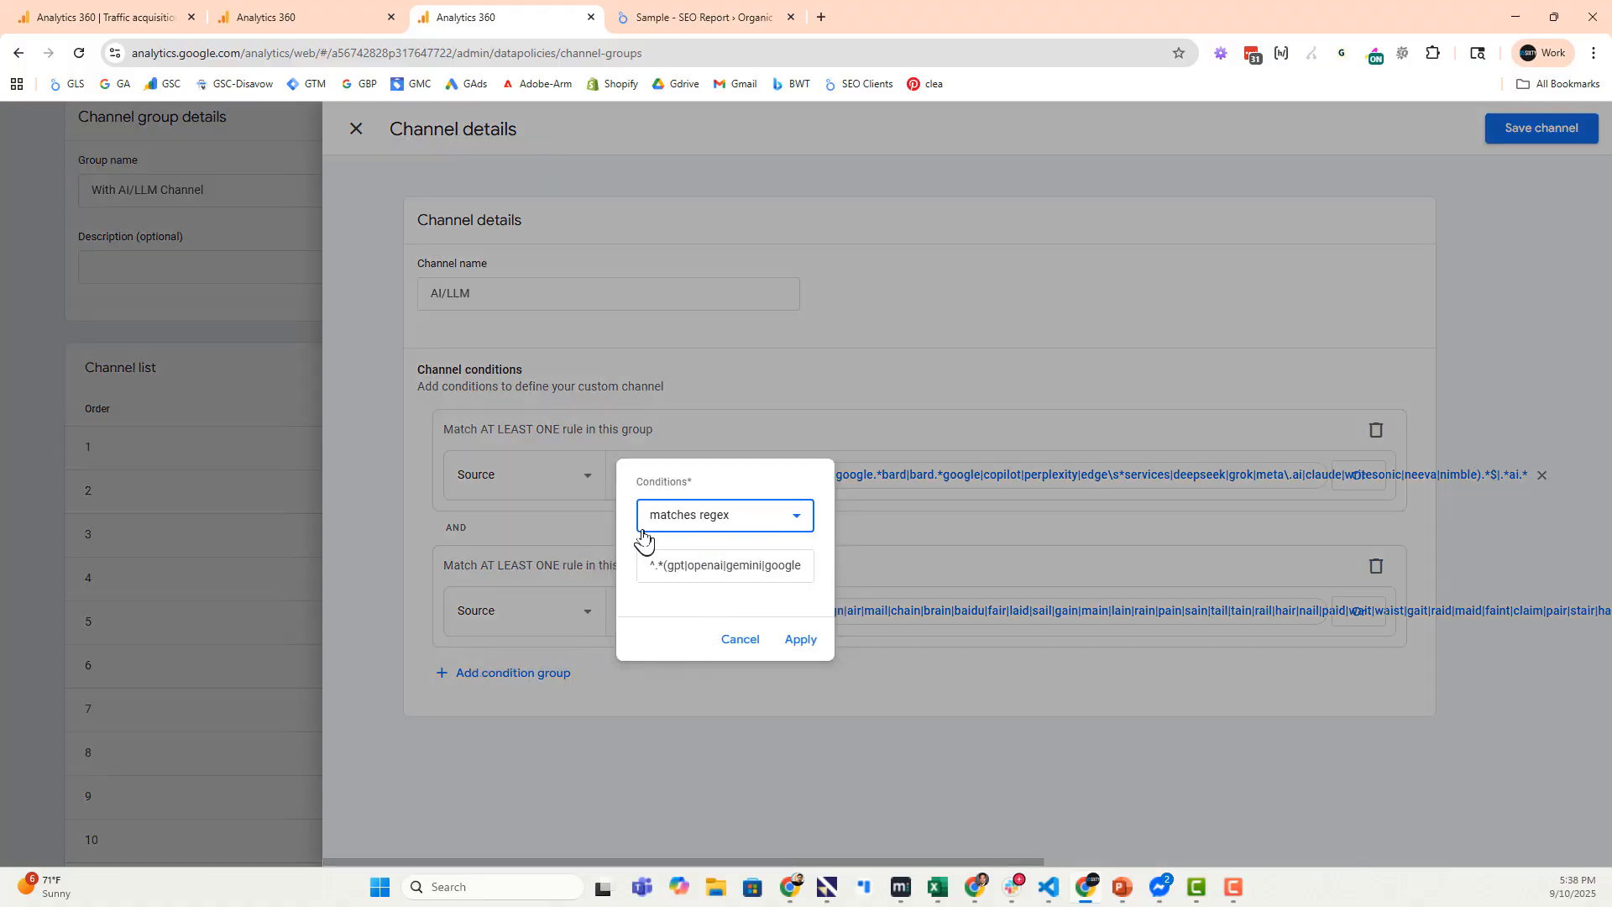
click(663, 565)
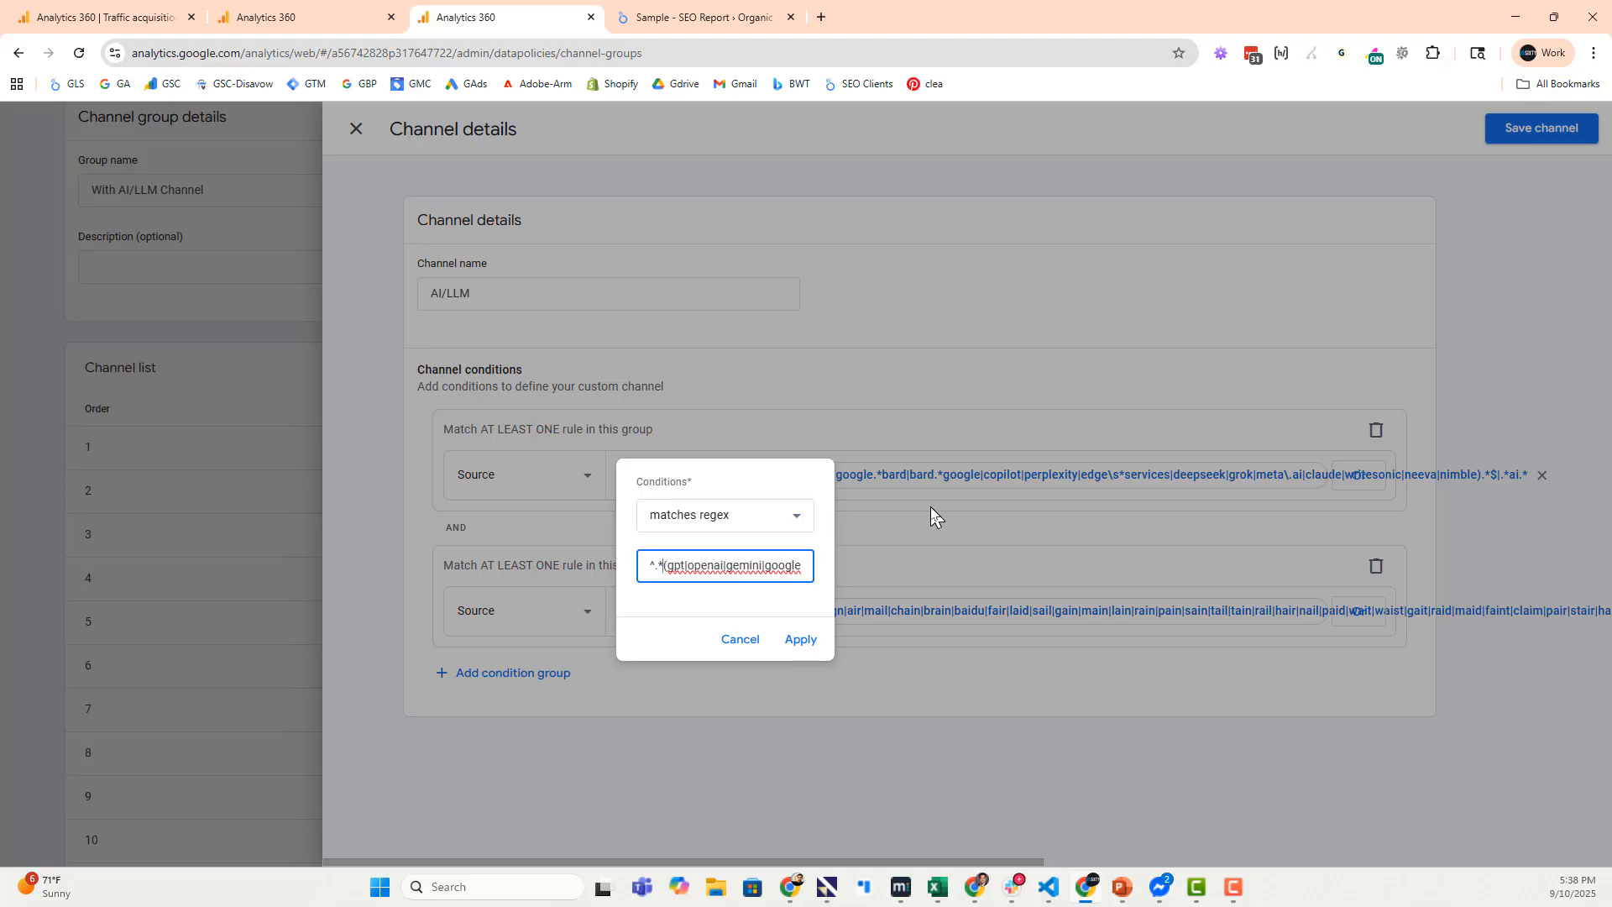
text(())
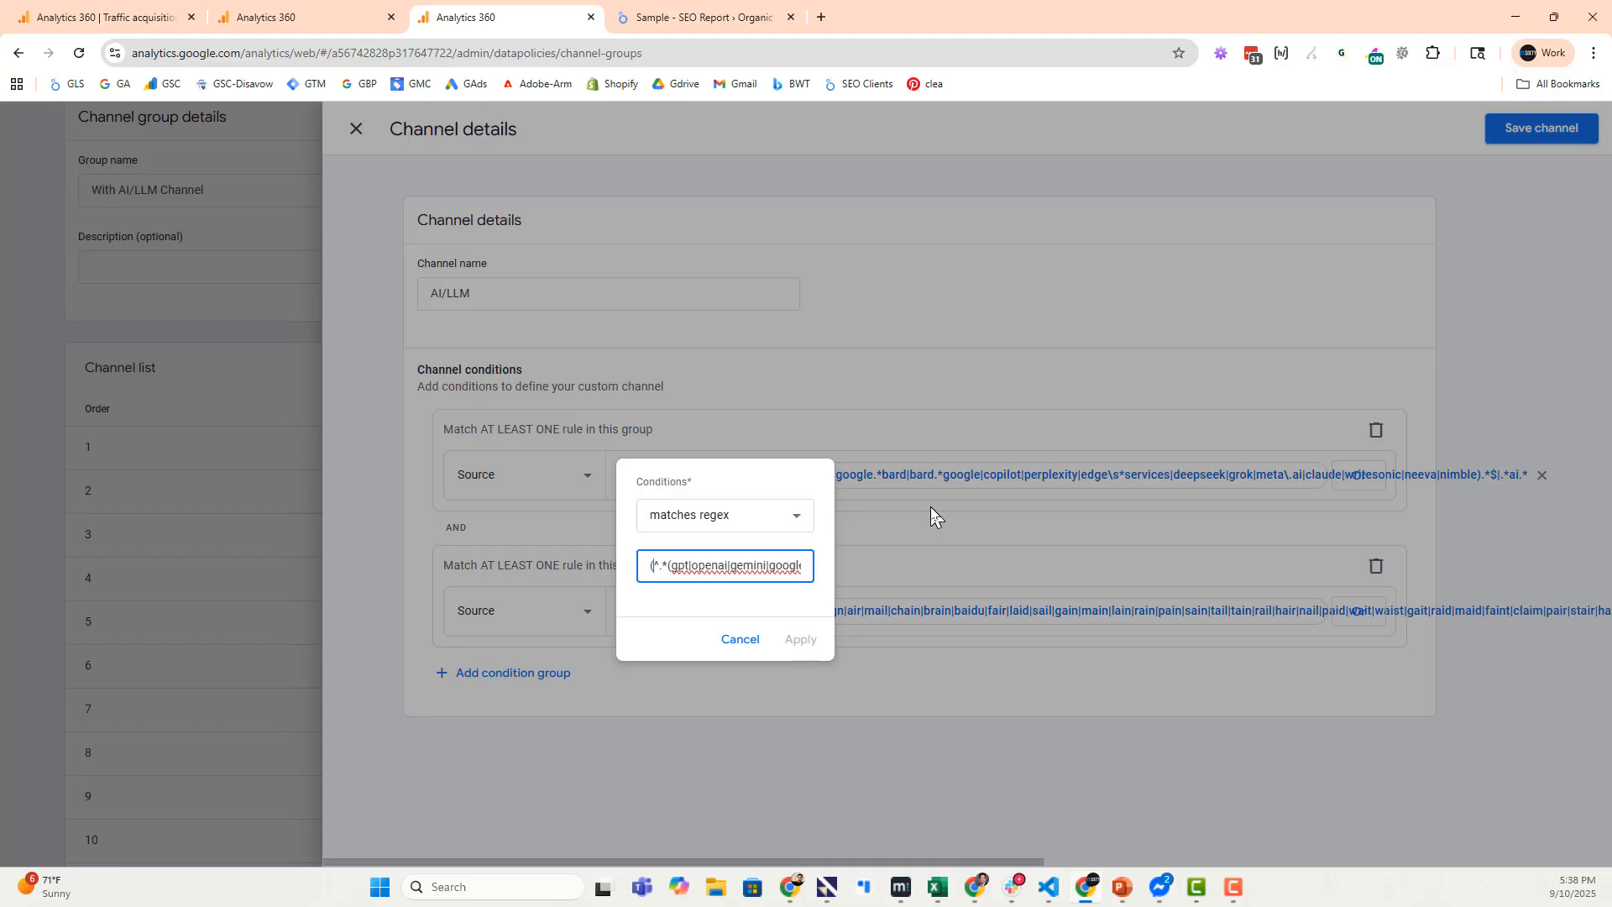
text(?i)
click(808, 639)
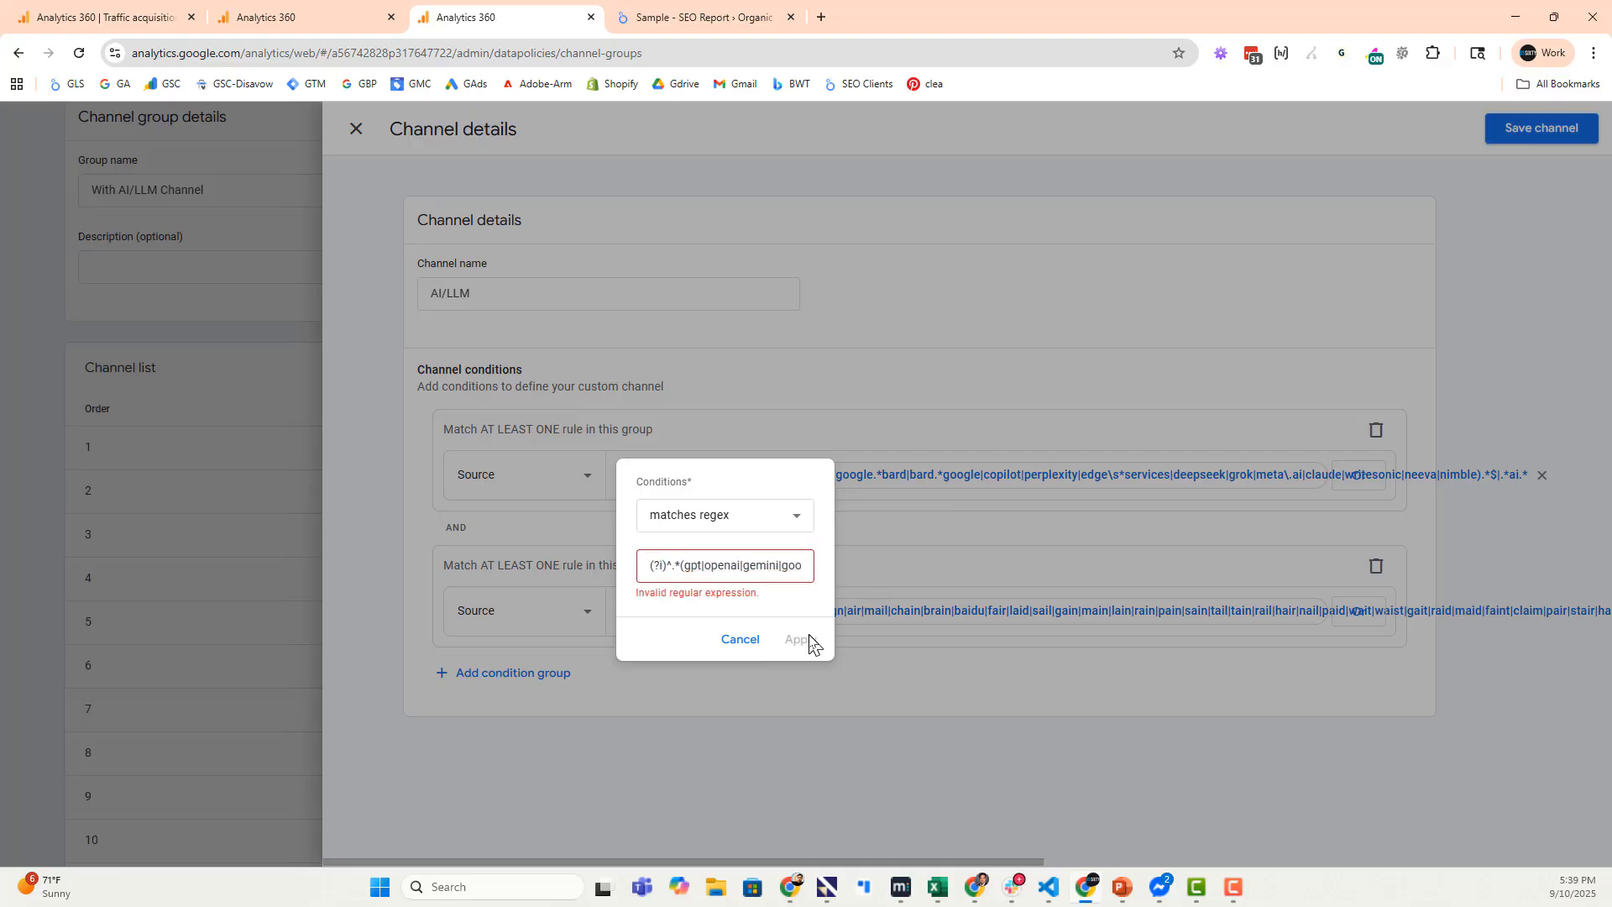
Remove the (?i) prefix from the source regex, apply the condition and close the channel details.
click(661, 571)
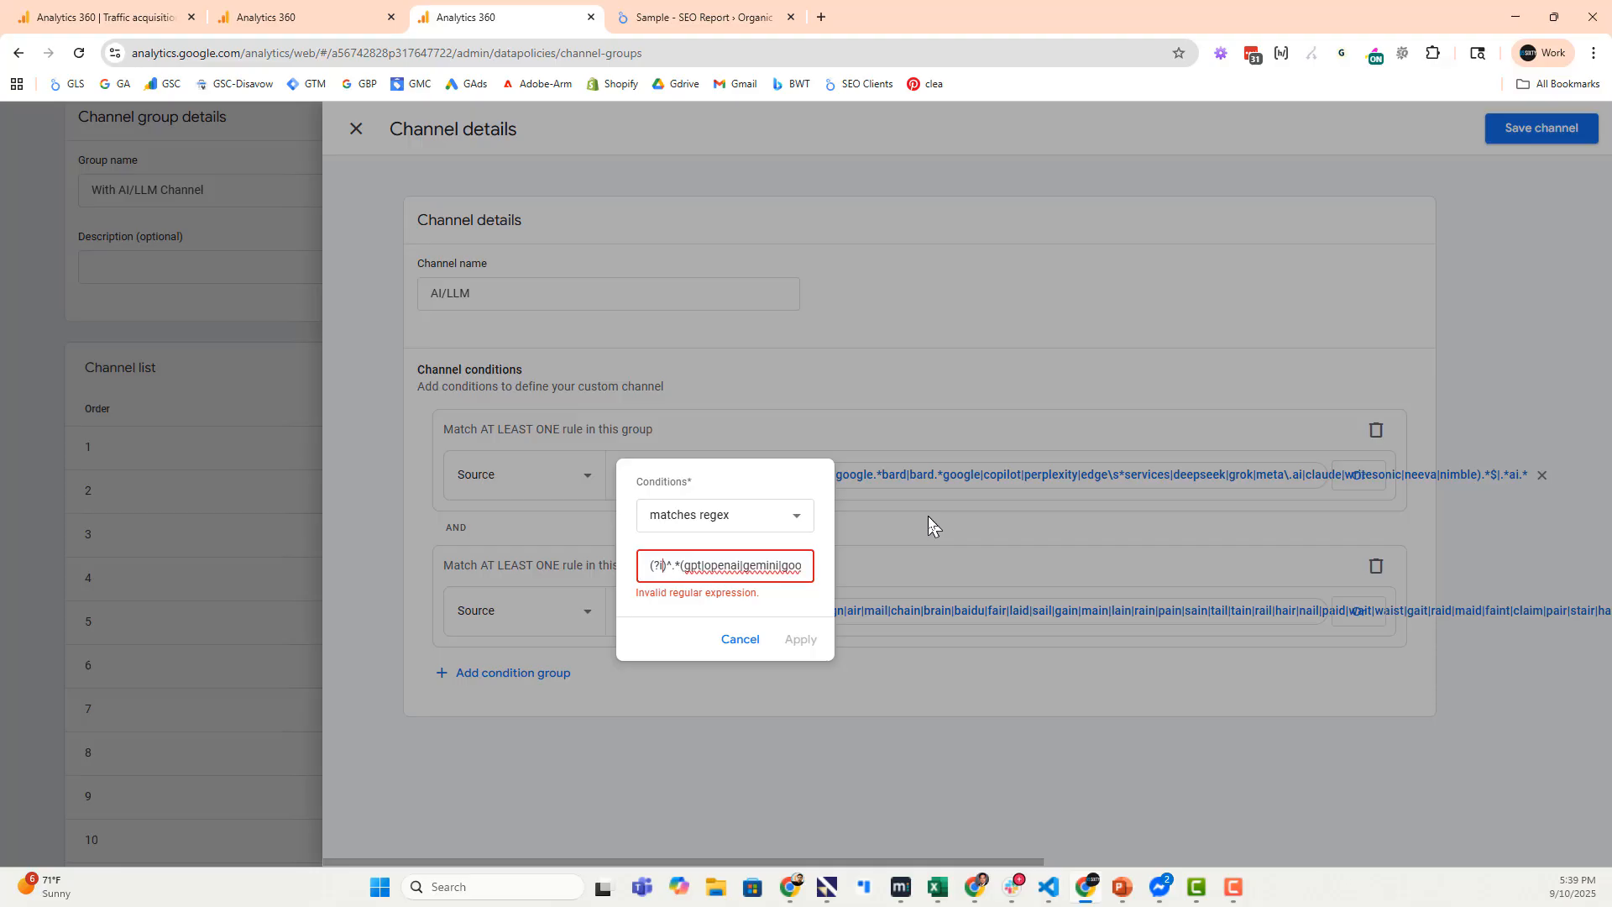
key(shift+Home)
key(BackSpace)
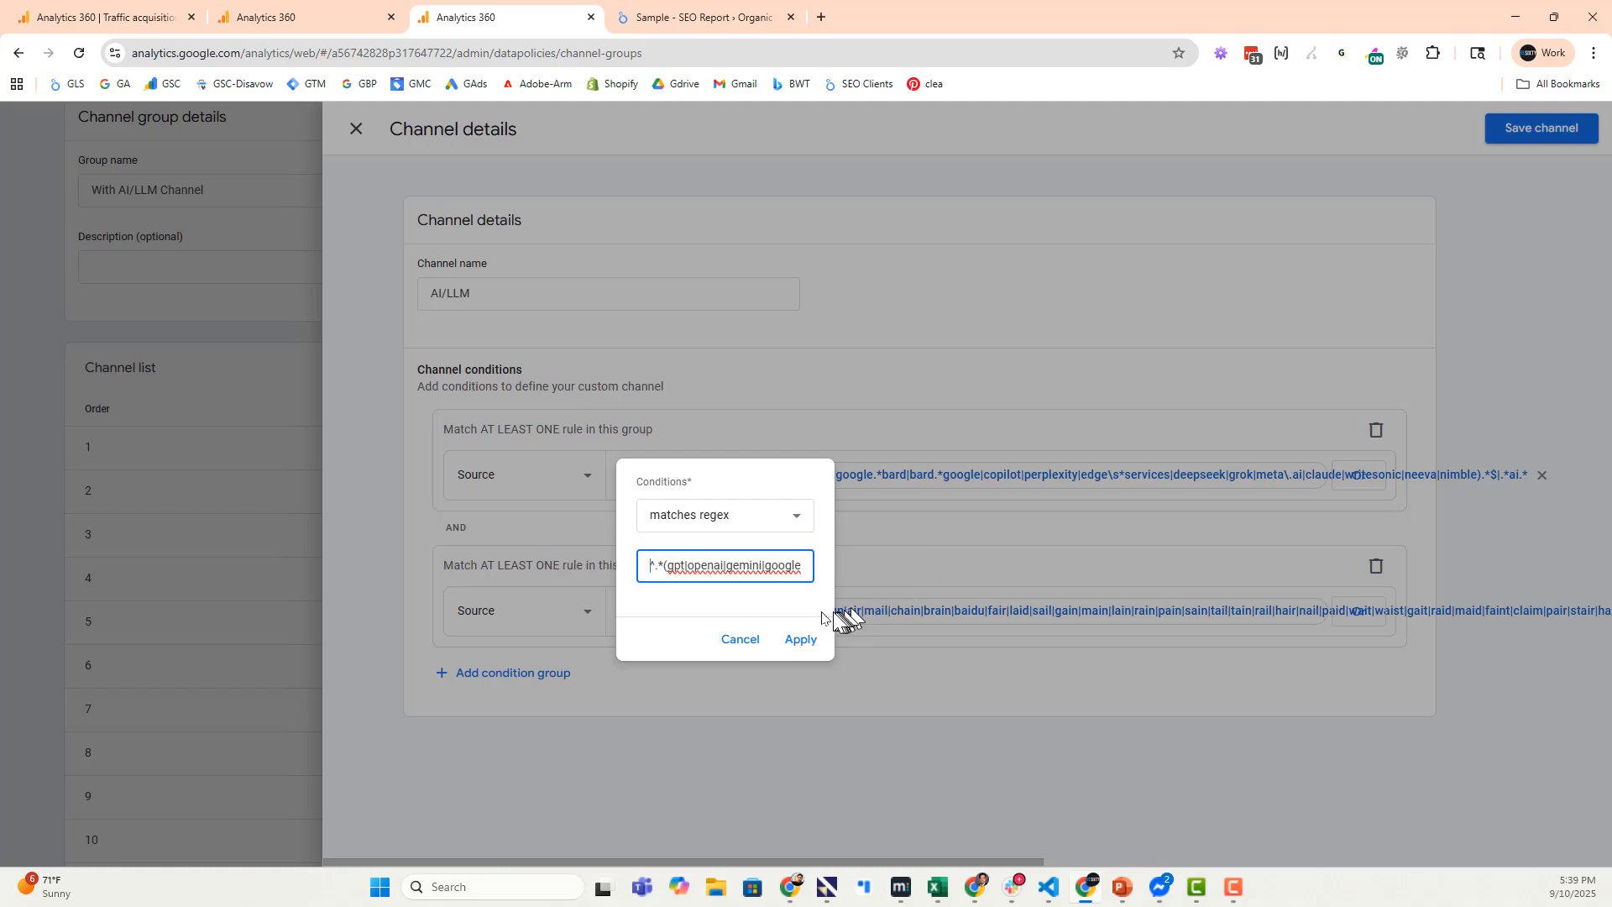
click(800, 639)
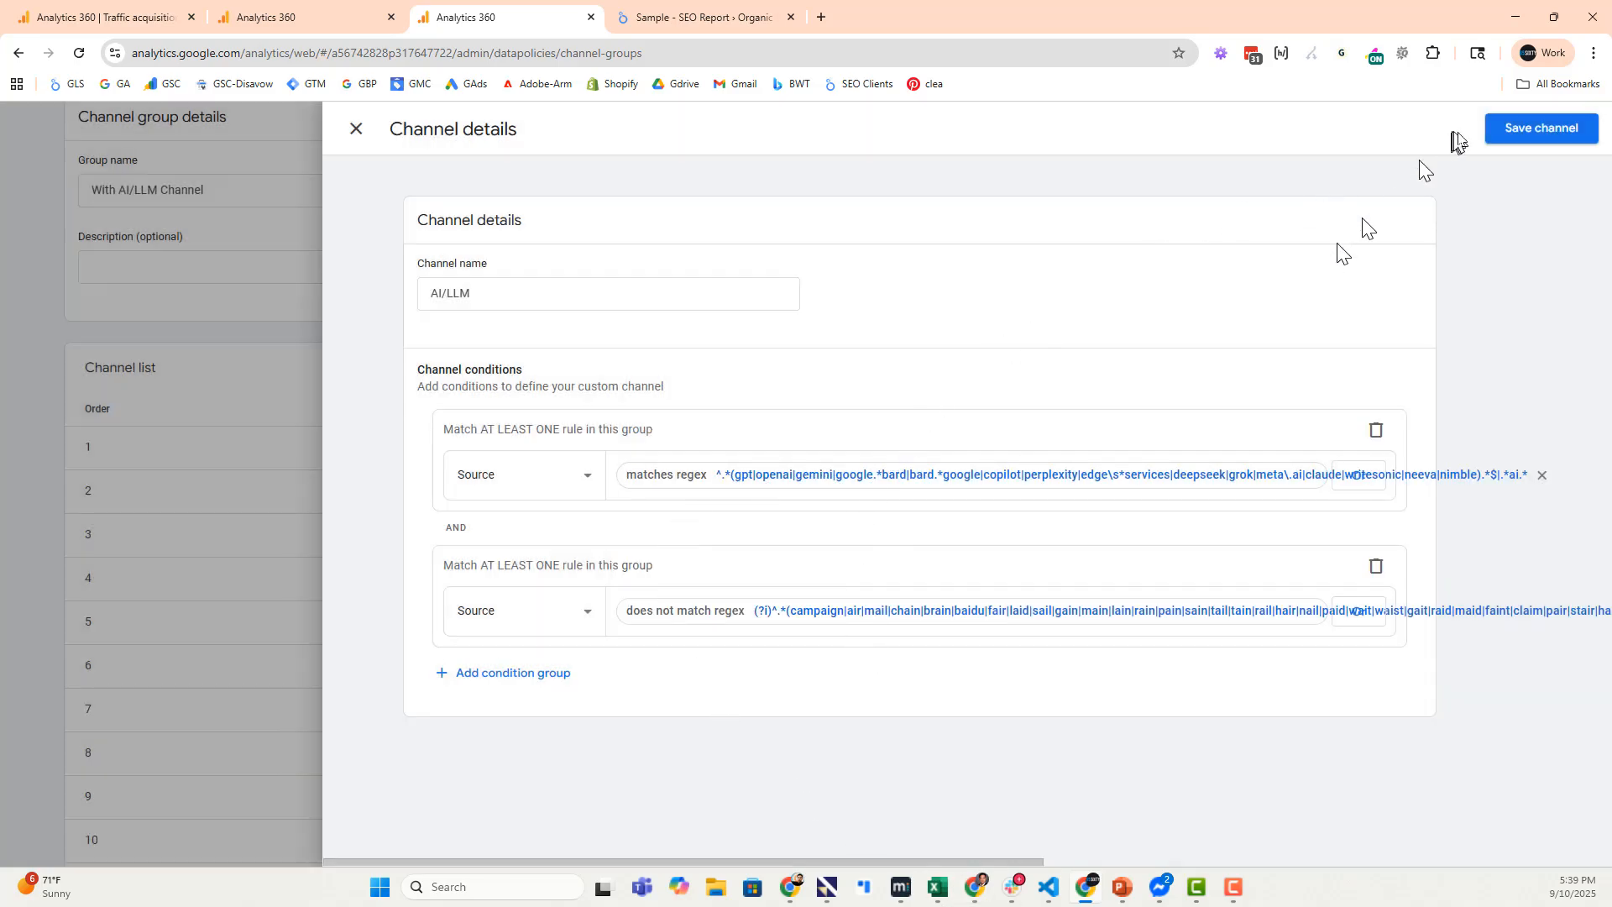
click(356, 130)
Examine the channel order of the With AI/LLM Channel group in the channel list and in the reordering view.
scroll(604, 557, down, 2)
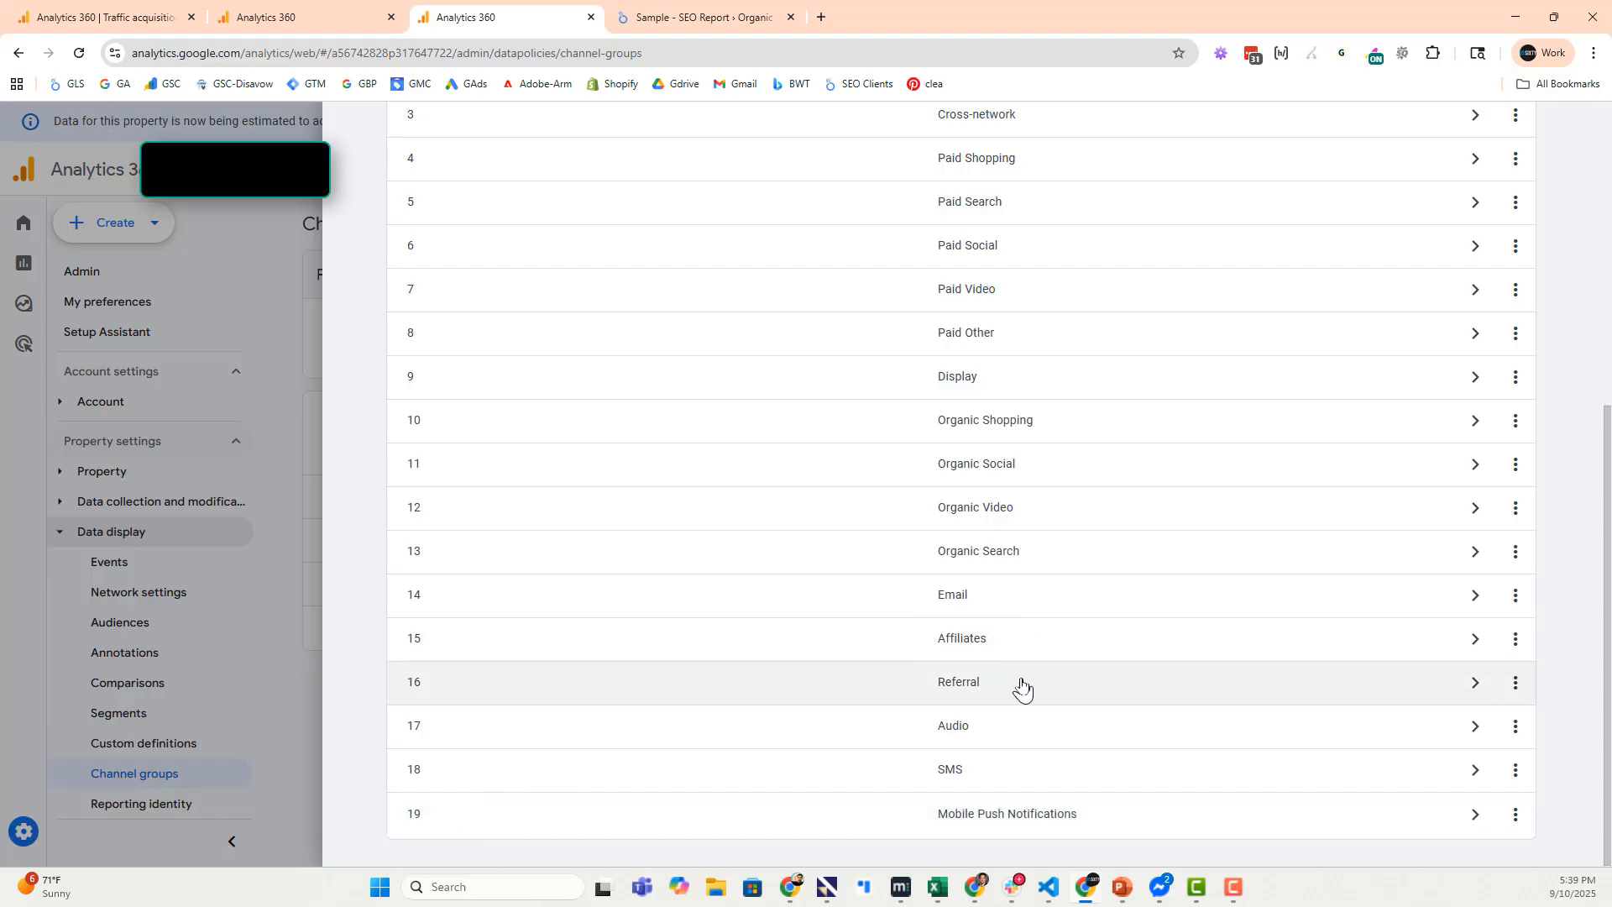
scroll(1022, 688, up, 1)
scroll(1023, 688, down, 1)
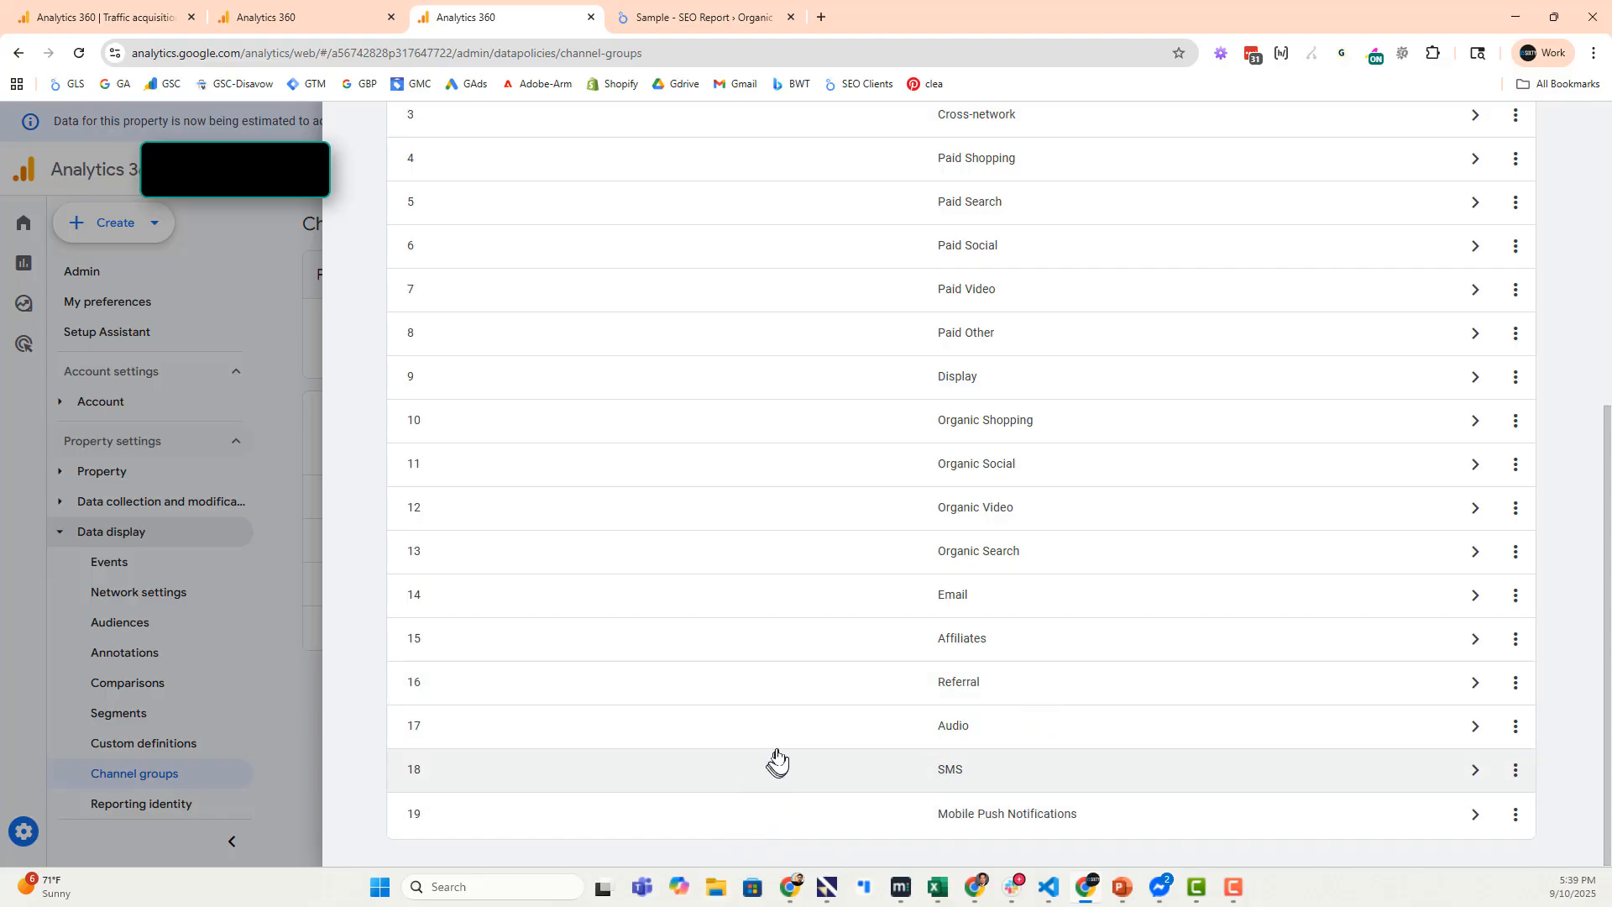
scroll(776, 759, up, 1)
scroll(778, 759, down, 1)
scroll(1007, 630, up, 5)
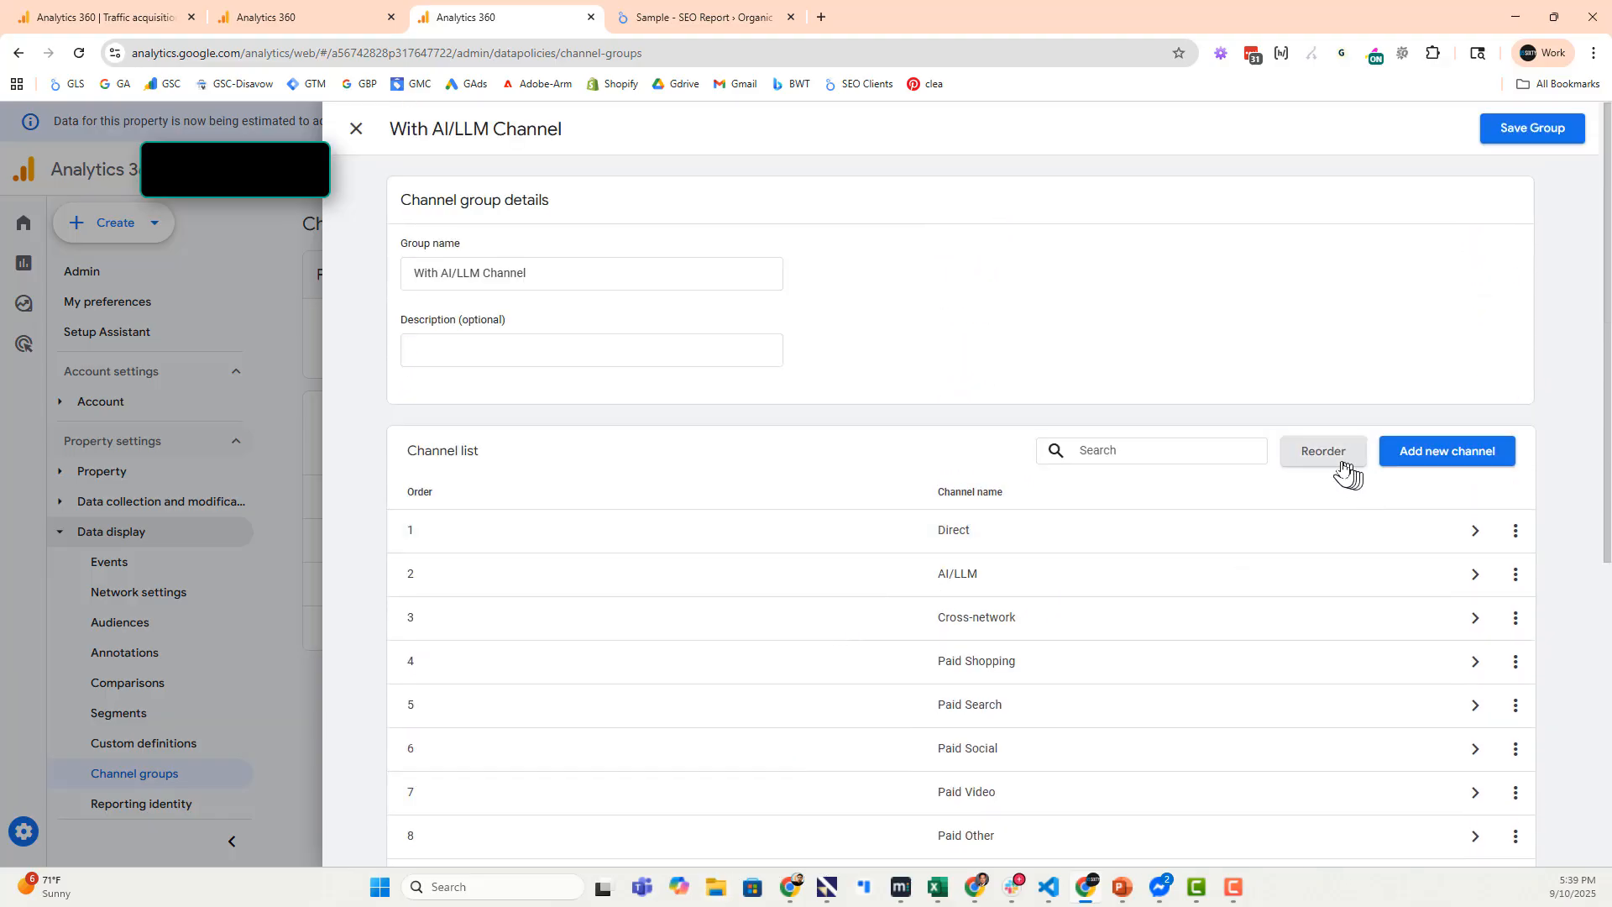
click(1340, 469)
scroll(1173, 515, down, 6)
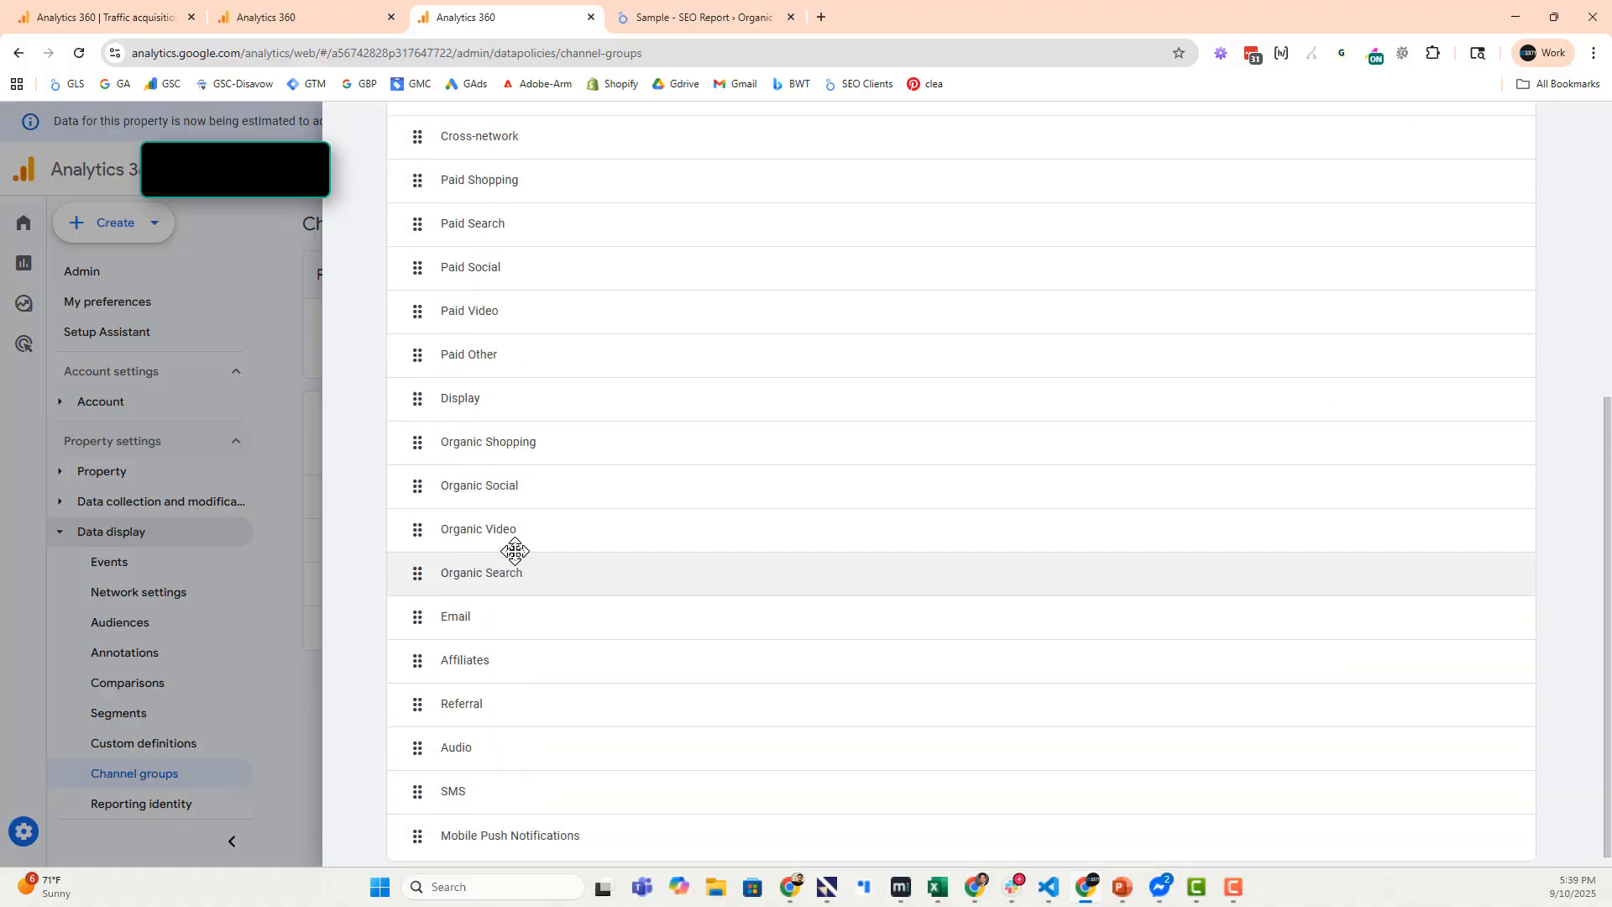
scroll(514, 547, up, 6)
click(1478, 453)
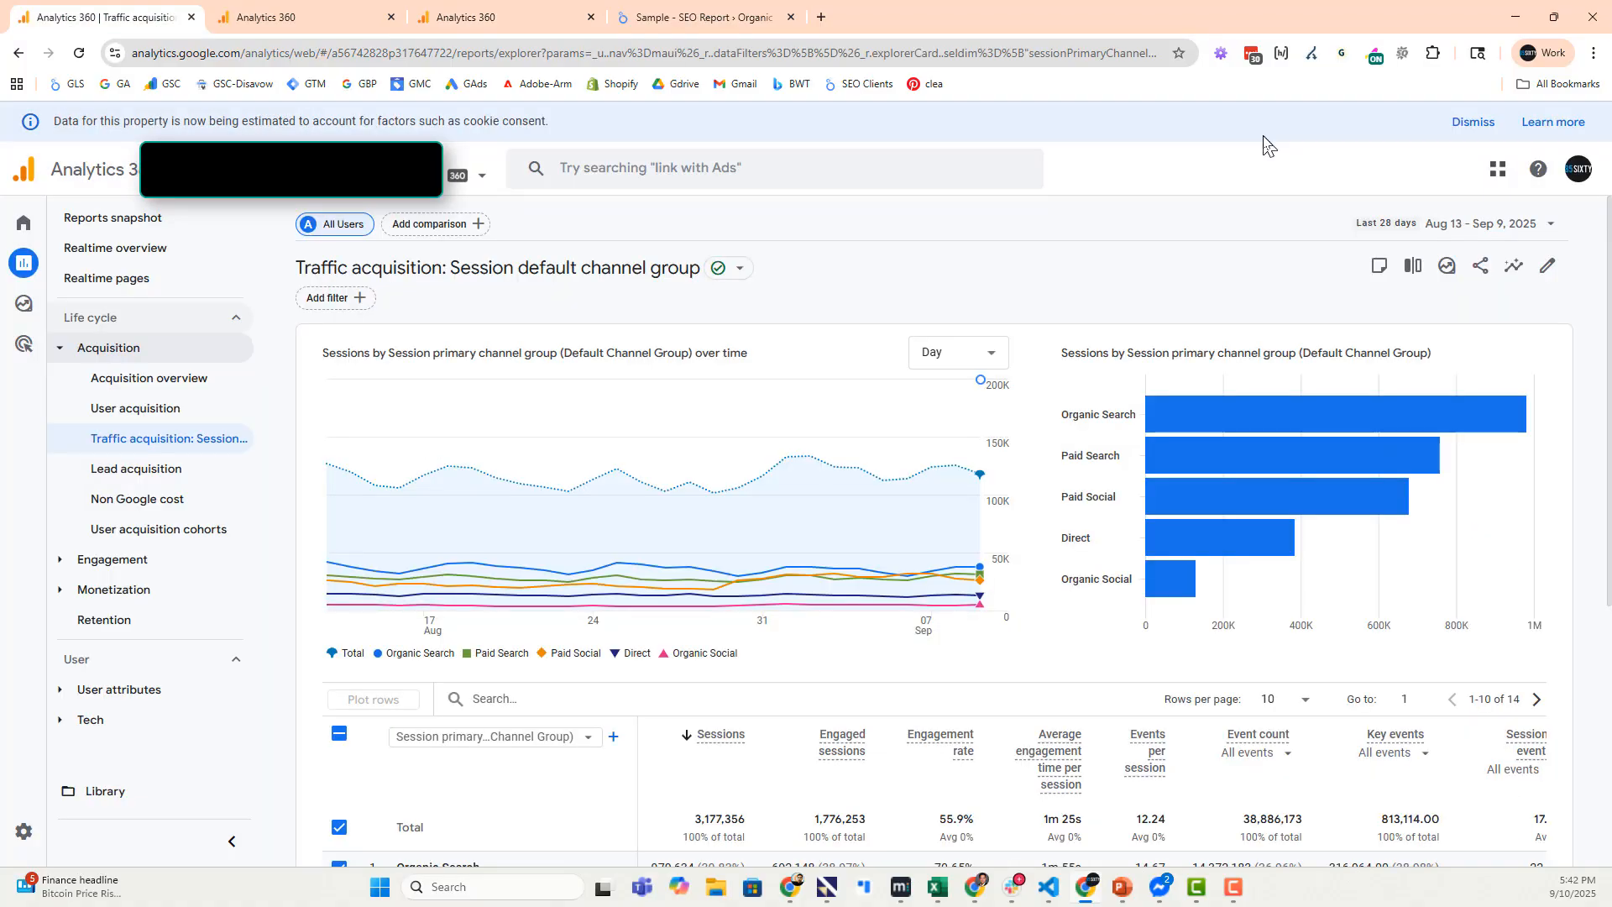
Change the Traffic acquisition table's primary dimension to Session With AI/LLM Channel.
scroll(521, 453, down, 3)
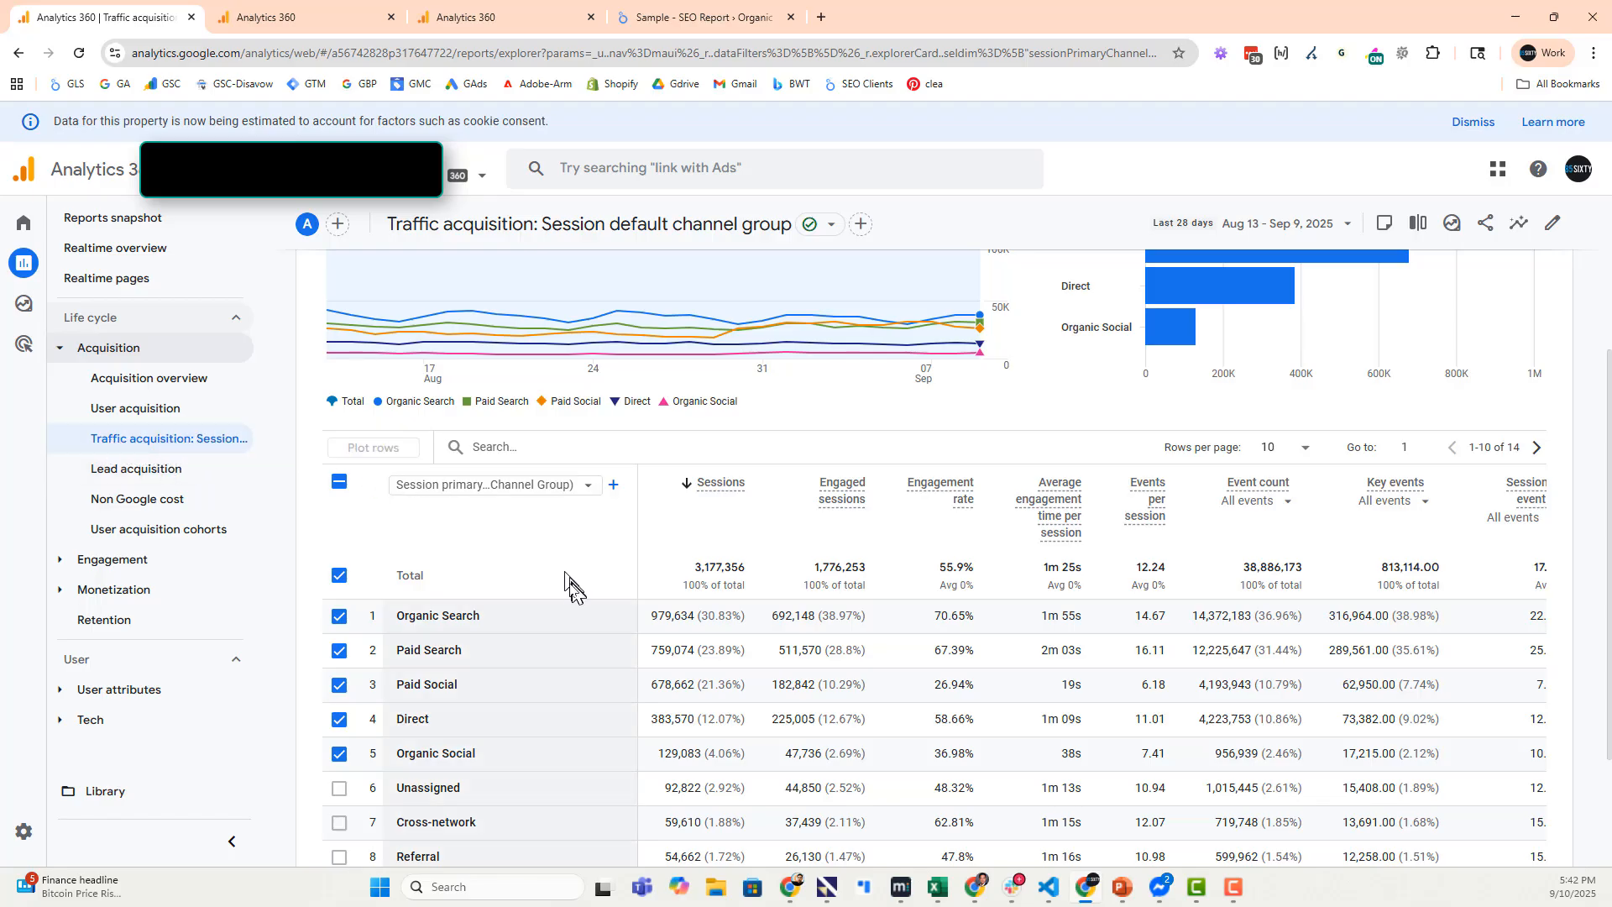
click(491, 486)
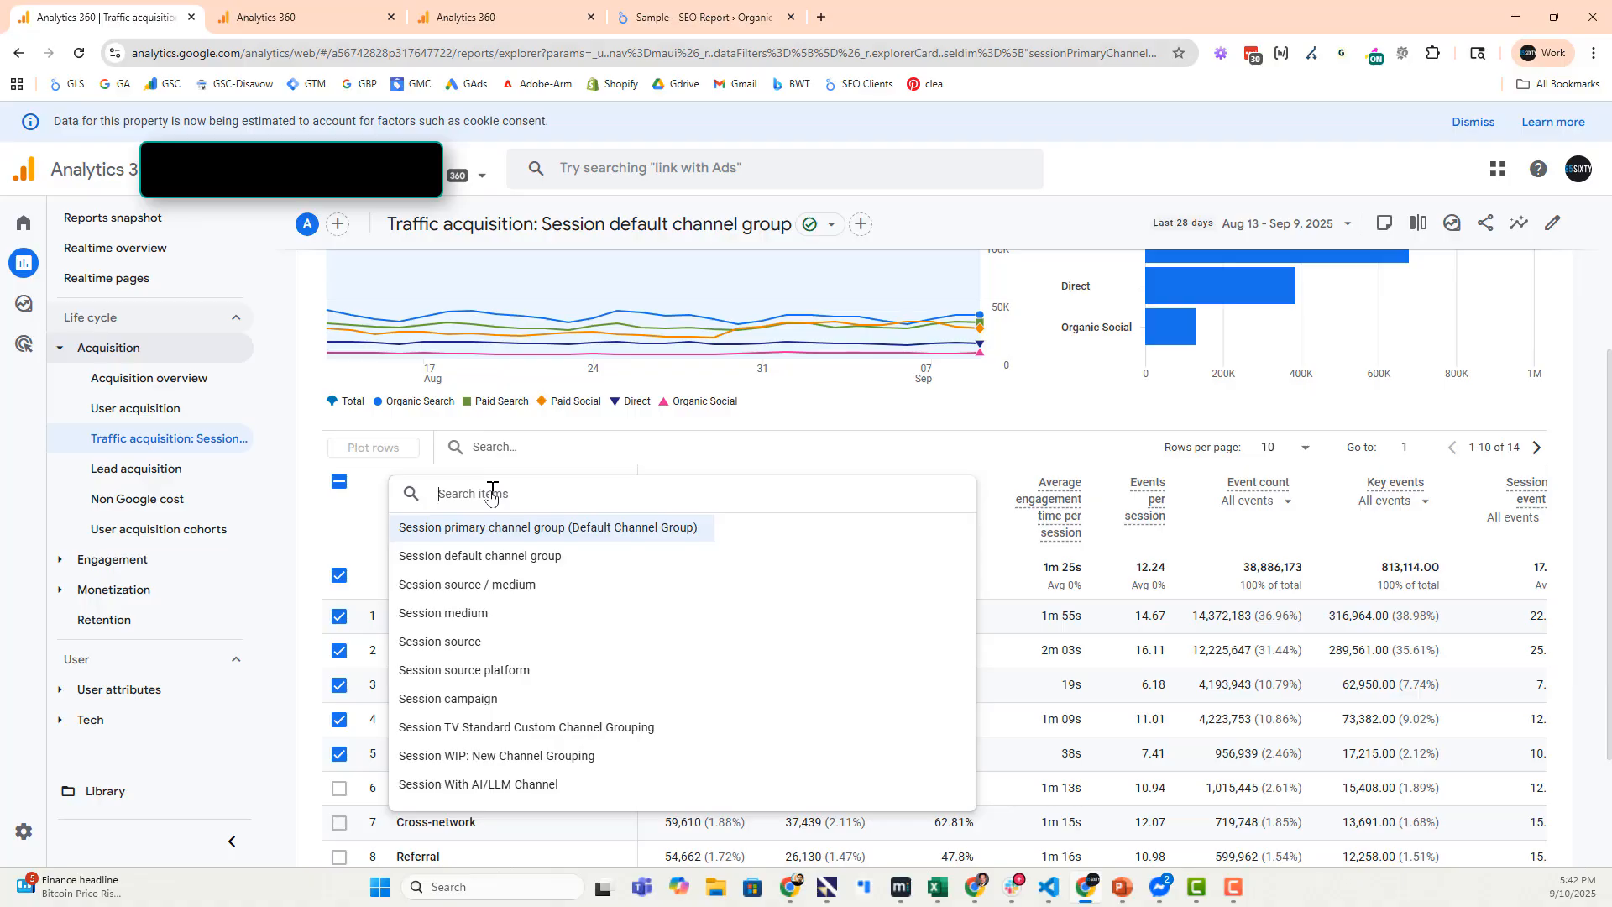
text(ai)
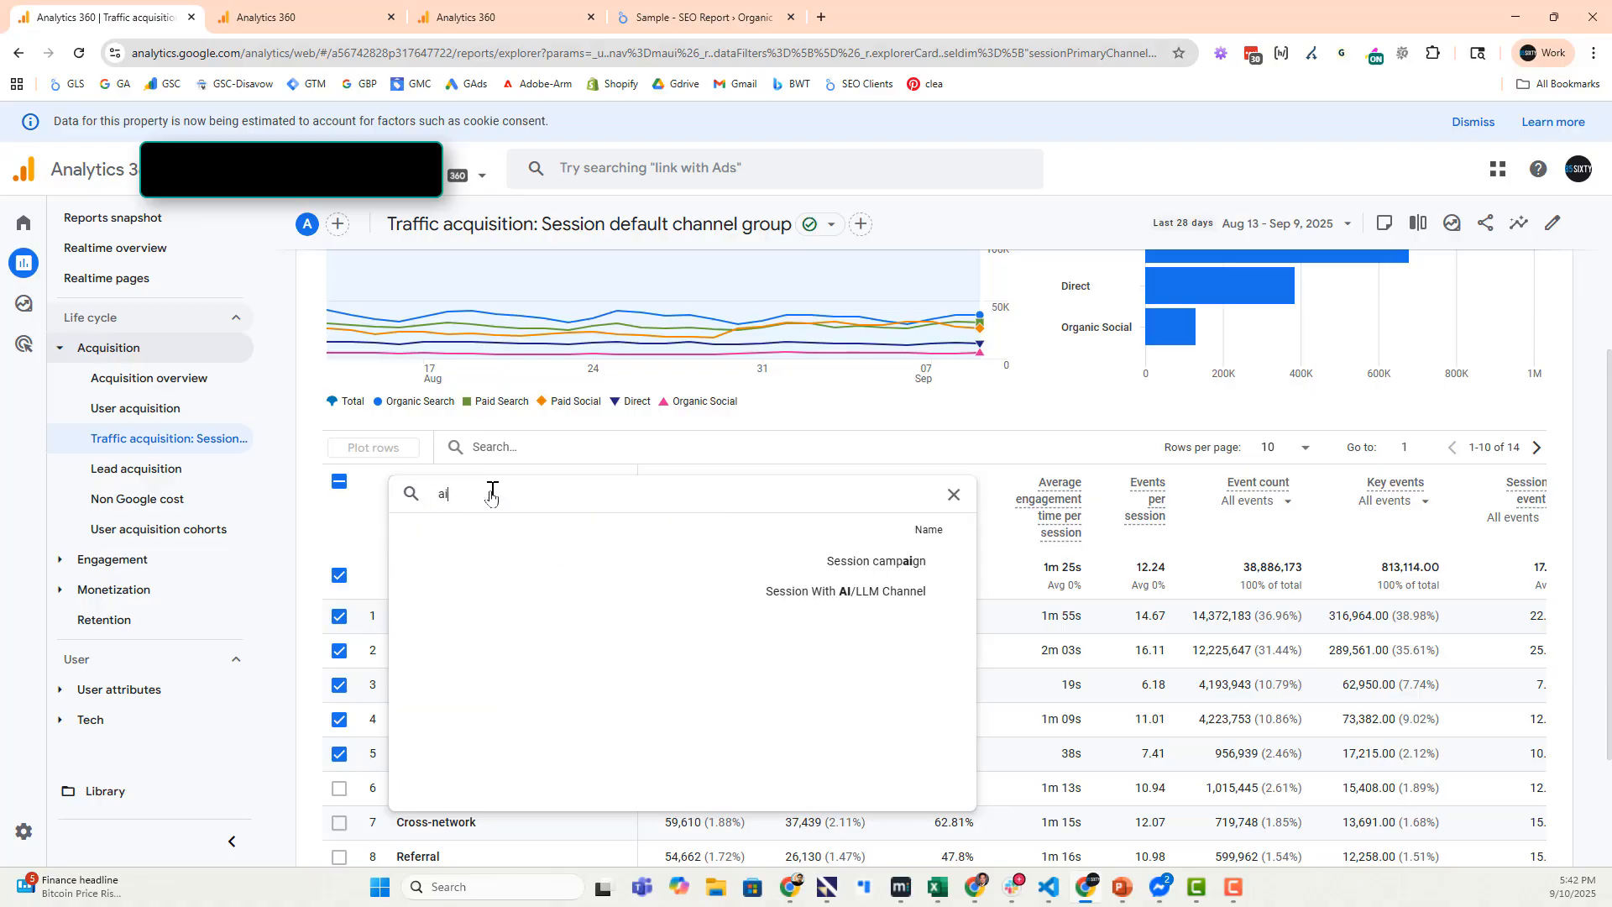
key(BackSpace)
key(BackSpace)
text(cha)
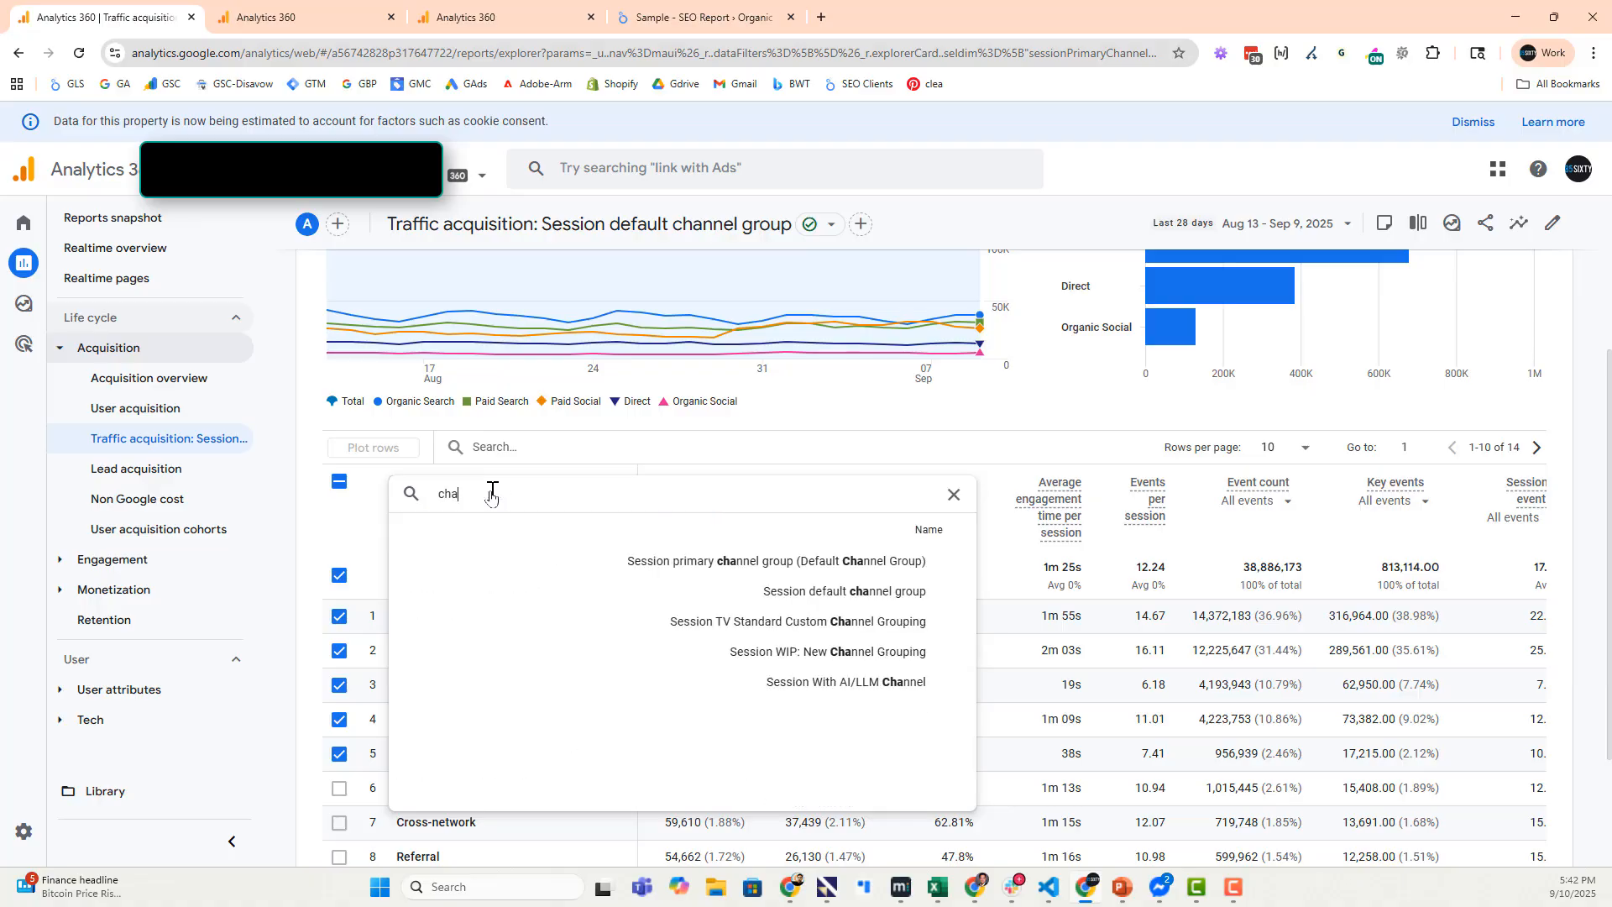
text(nn)
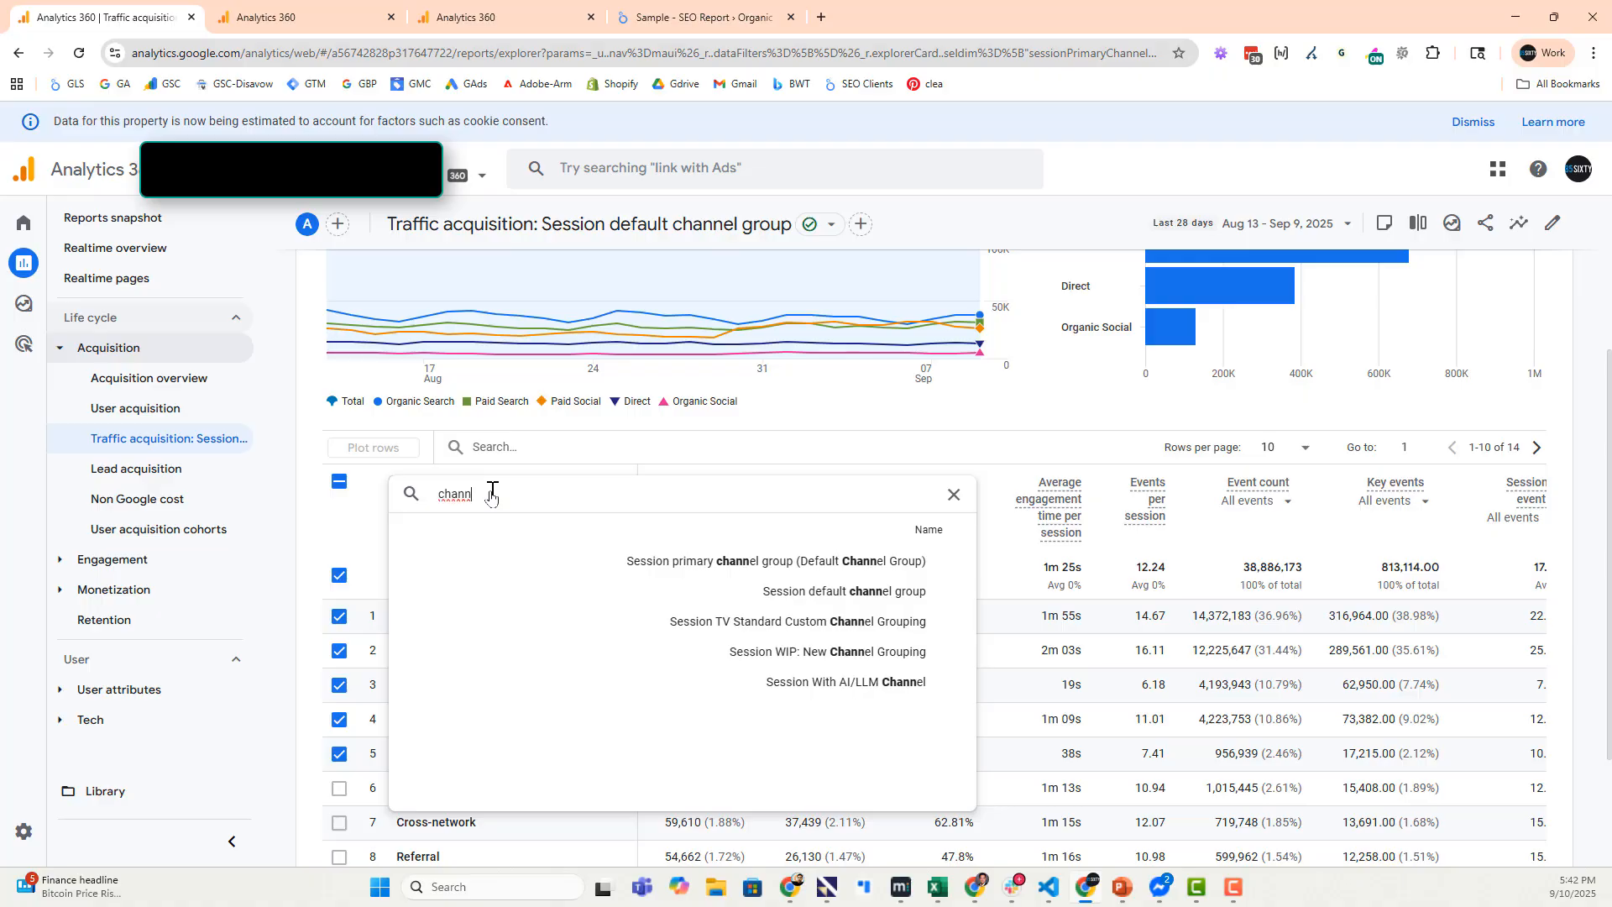
click(808, 681)
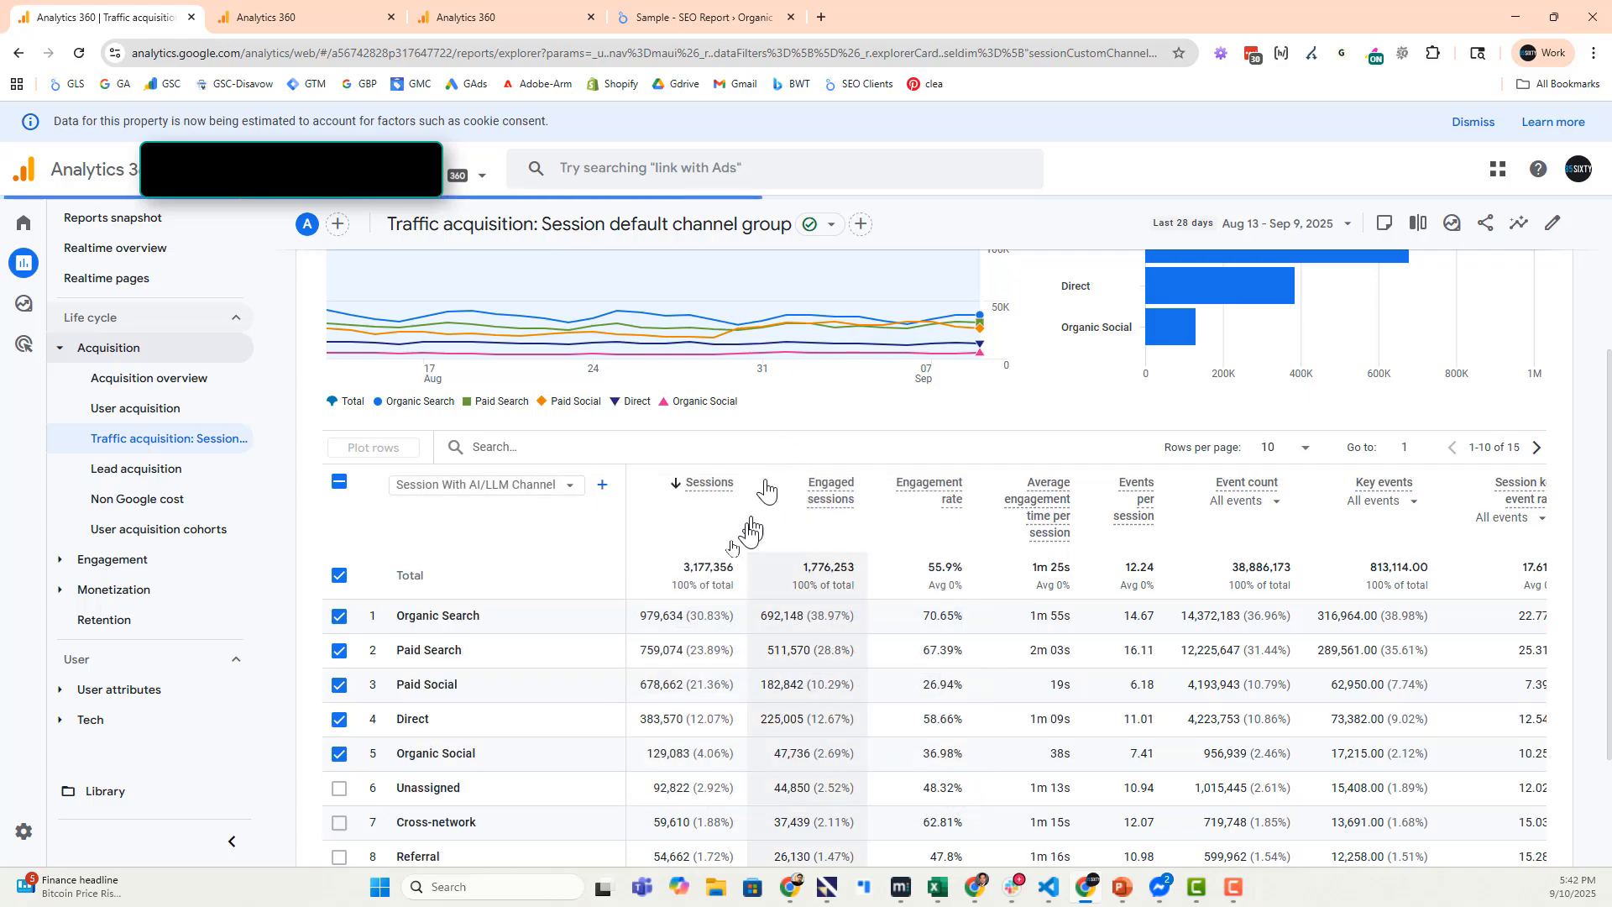
Show 25 rows per page to examine the AI/LLM channel row, and set the table back to 10 rows.
scroll(411, 710, down, 2)
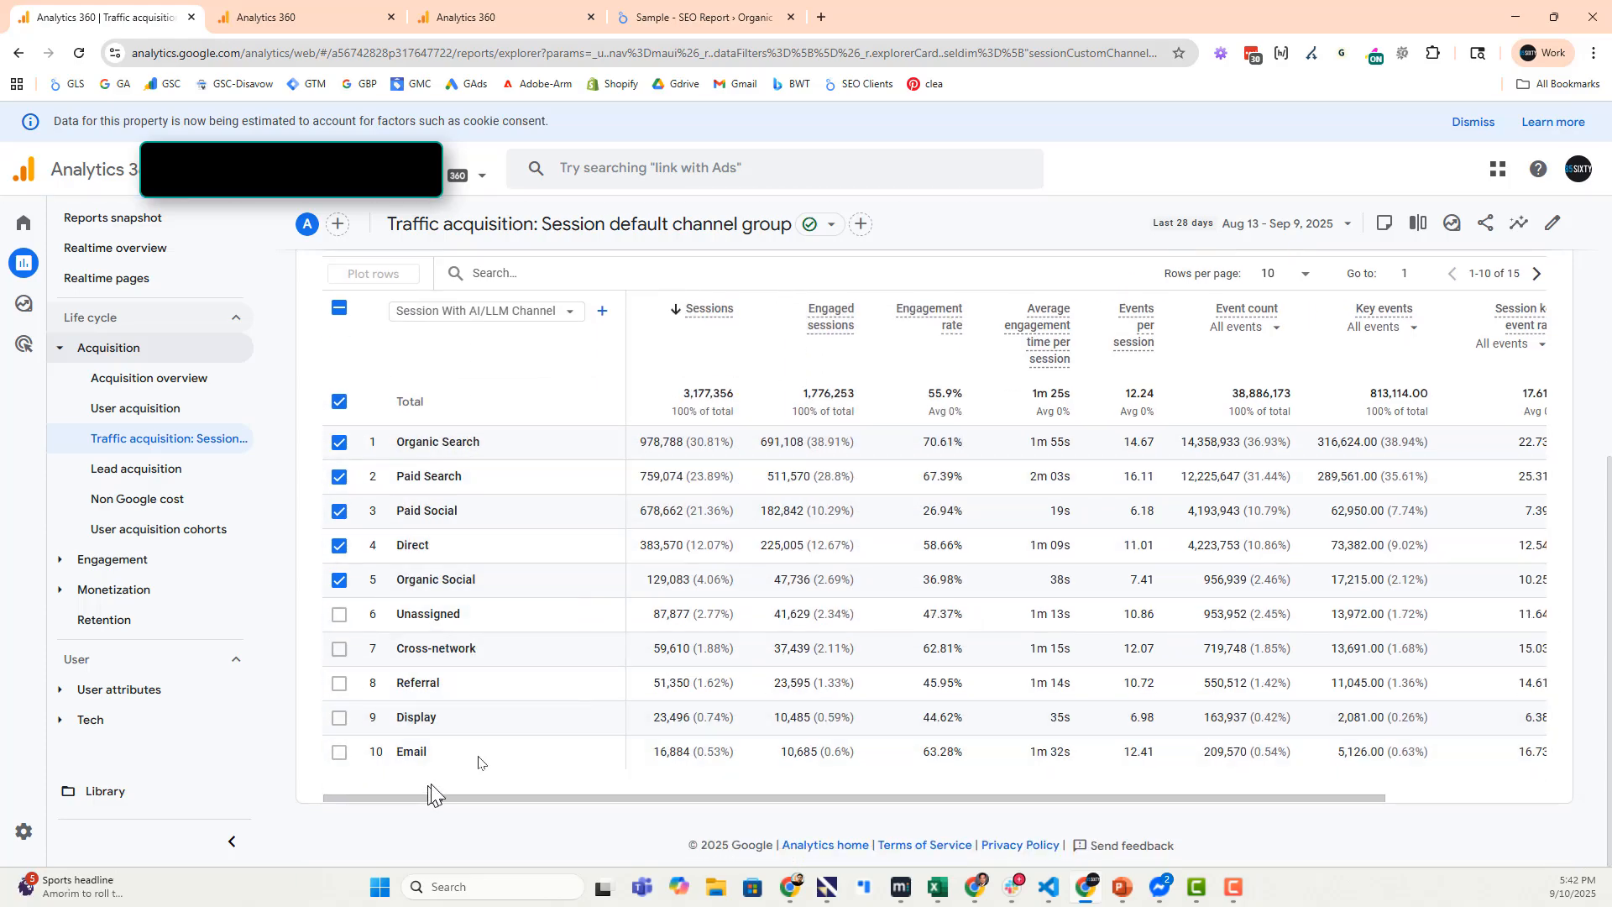
click(1262, 285)
click(1268, 353)
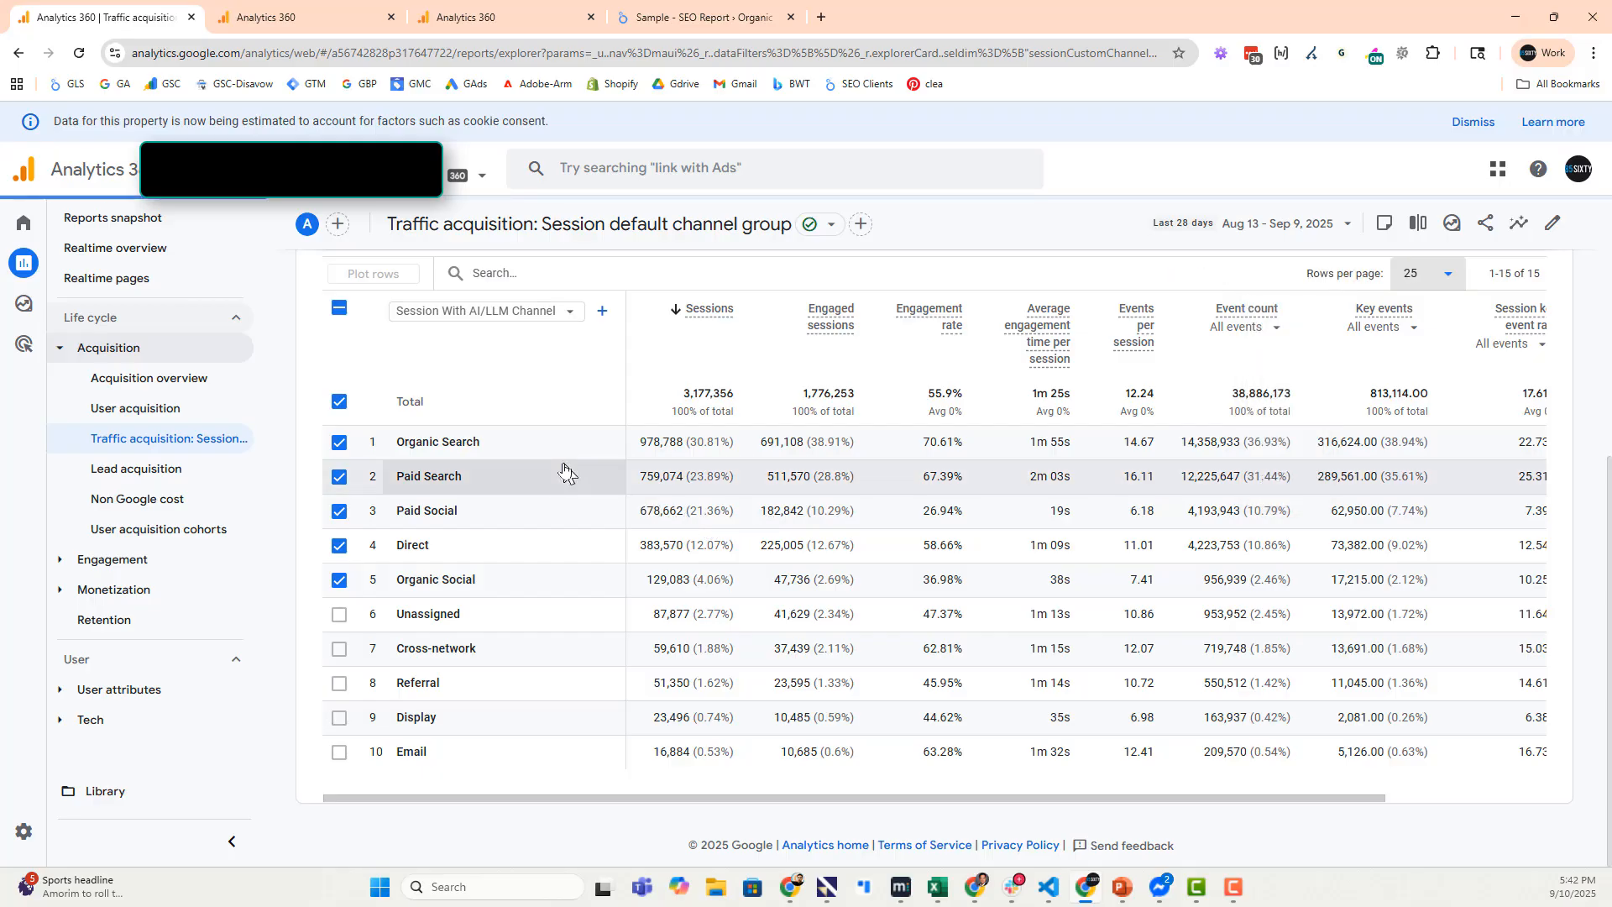
scroll(537, 462, down, 2)
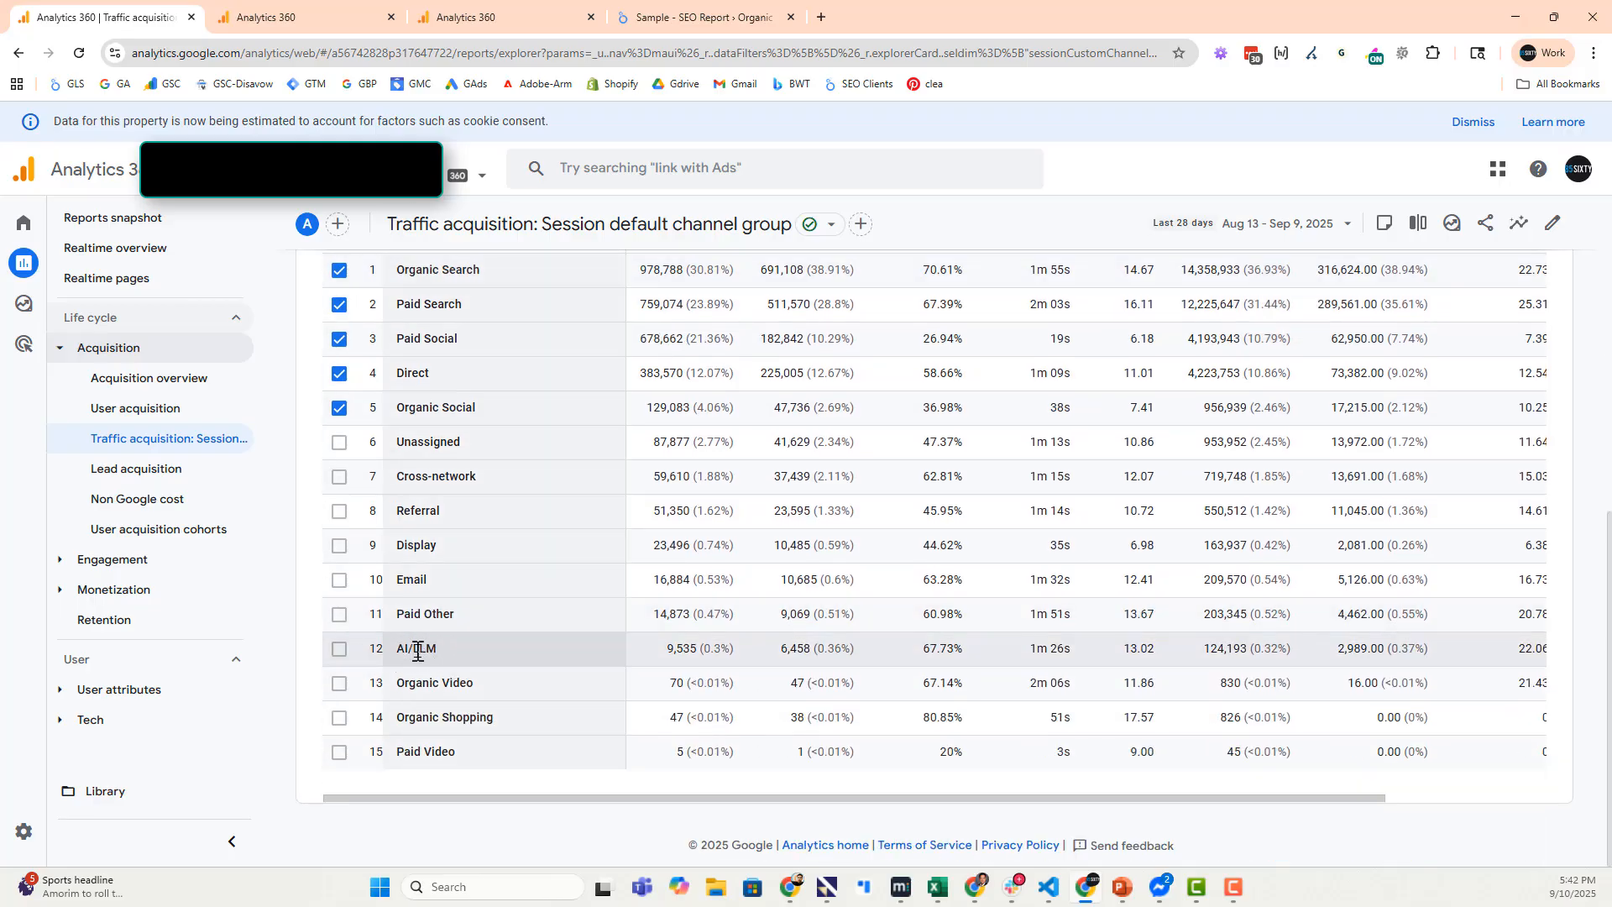
scroll(1080, 450, up, 6)
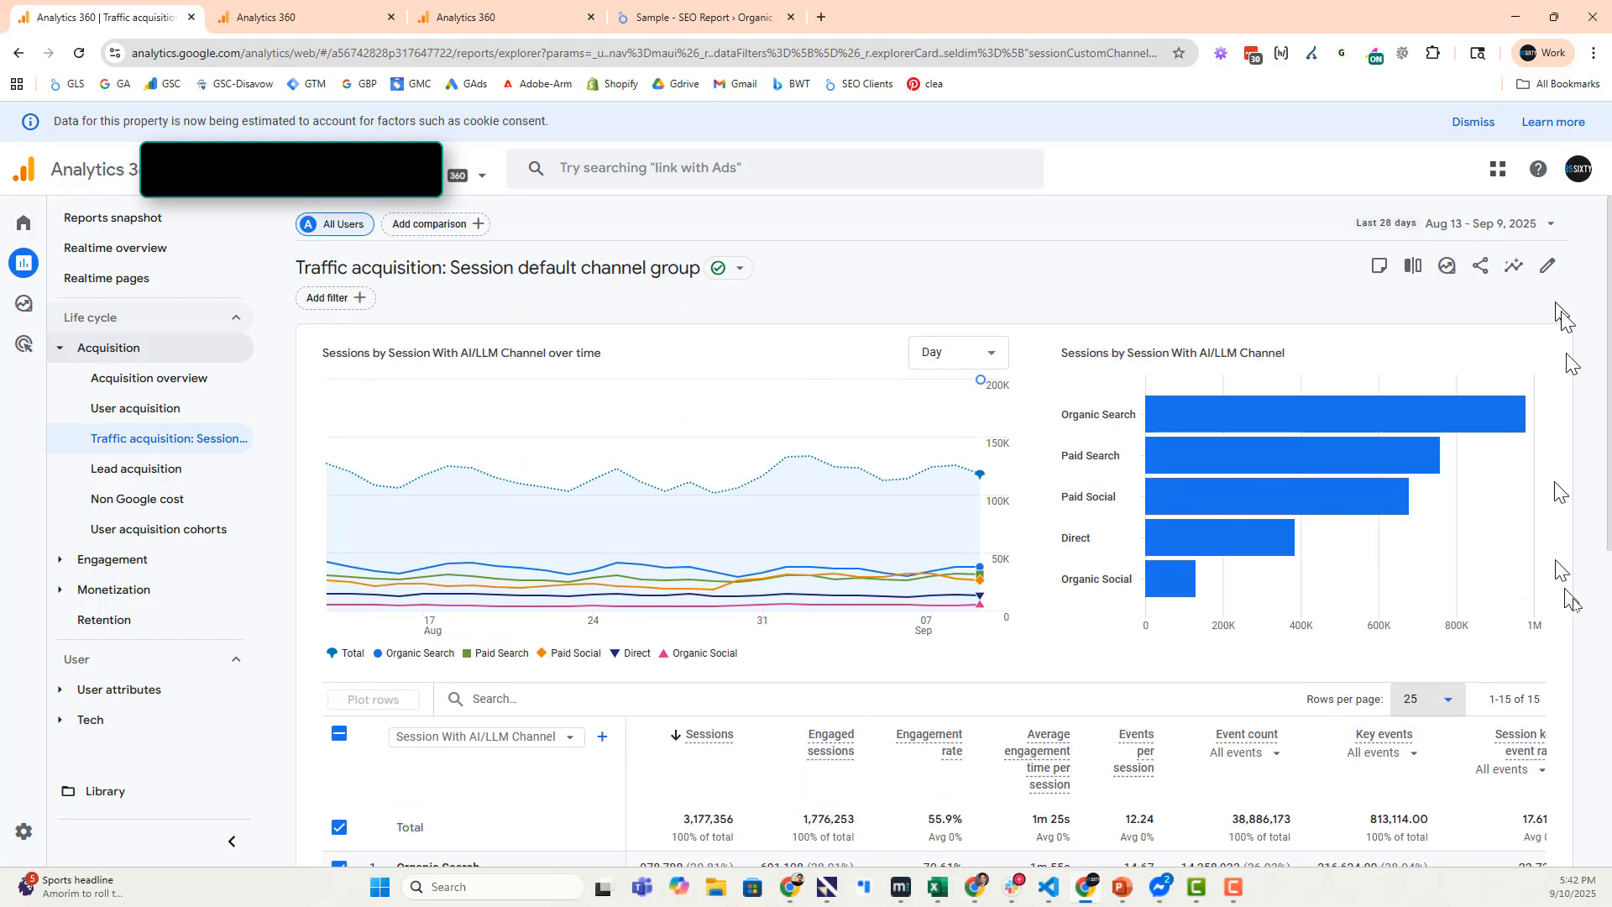
click(1448, 699)
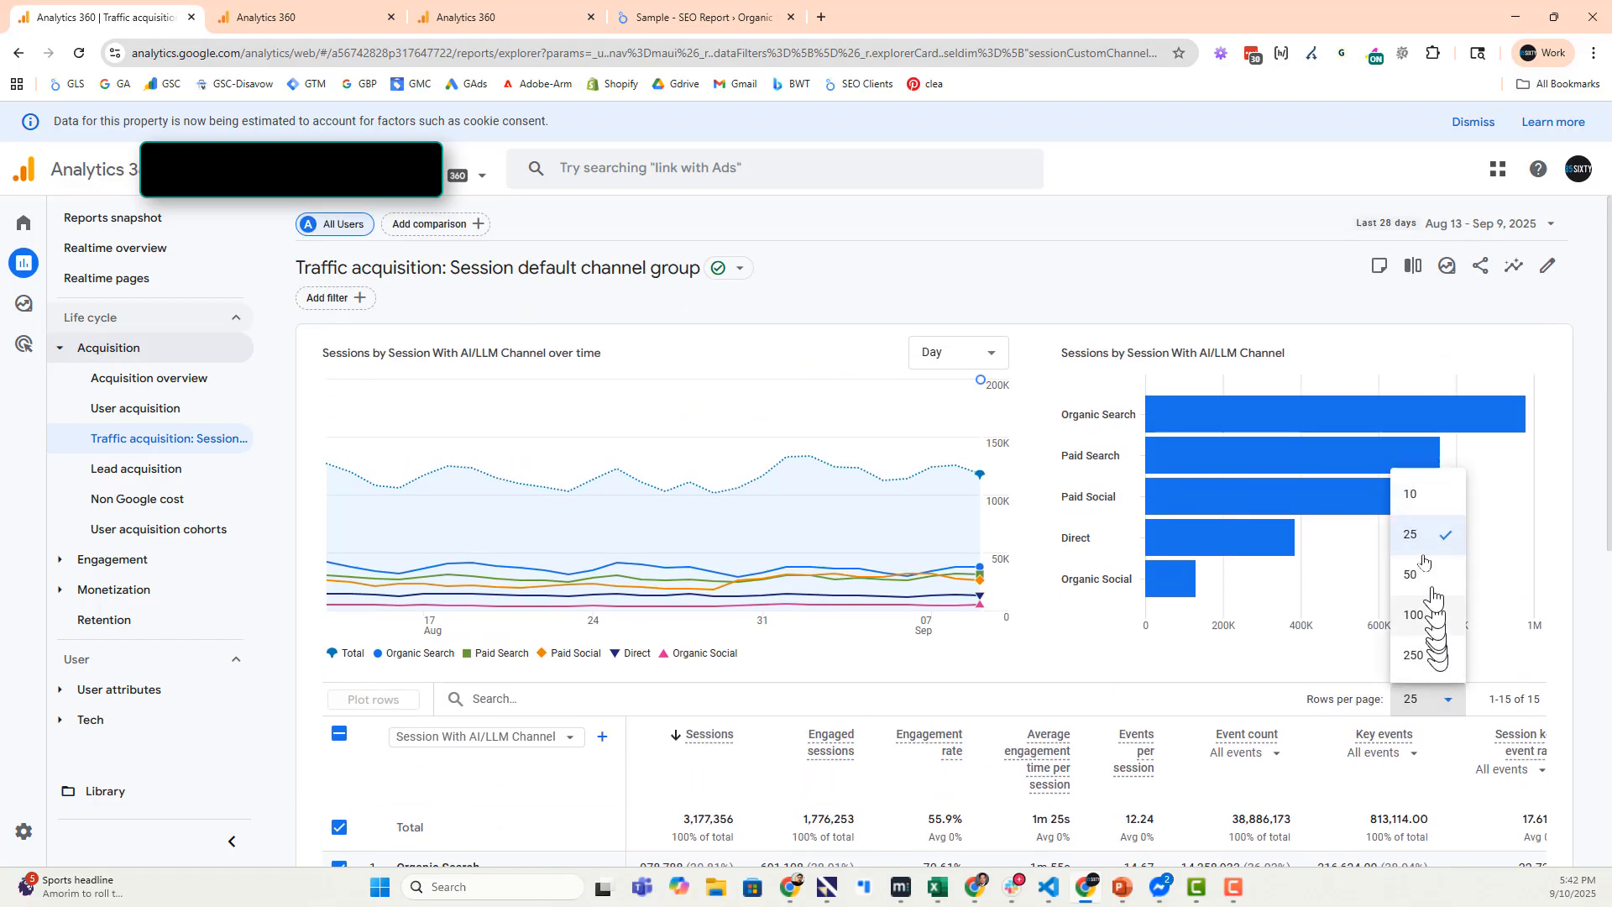
click(1415, 501)
Start a new report filter on the Traffic acquisition report with Session With AI/LLM Channel as its dimension.
click(359, 303)
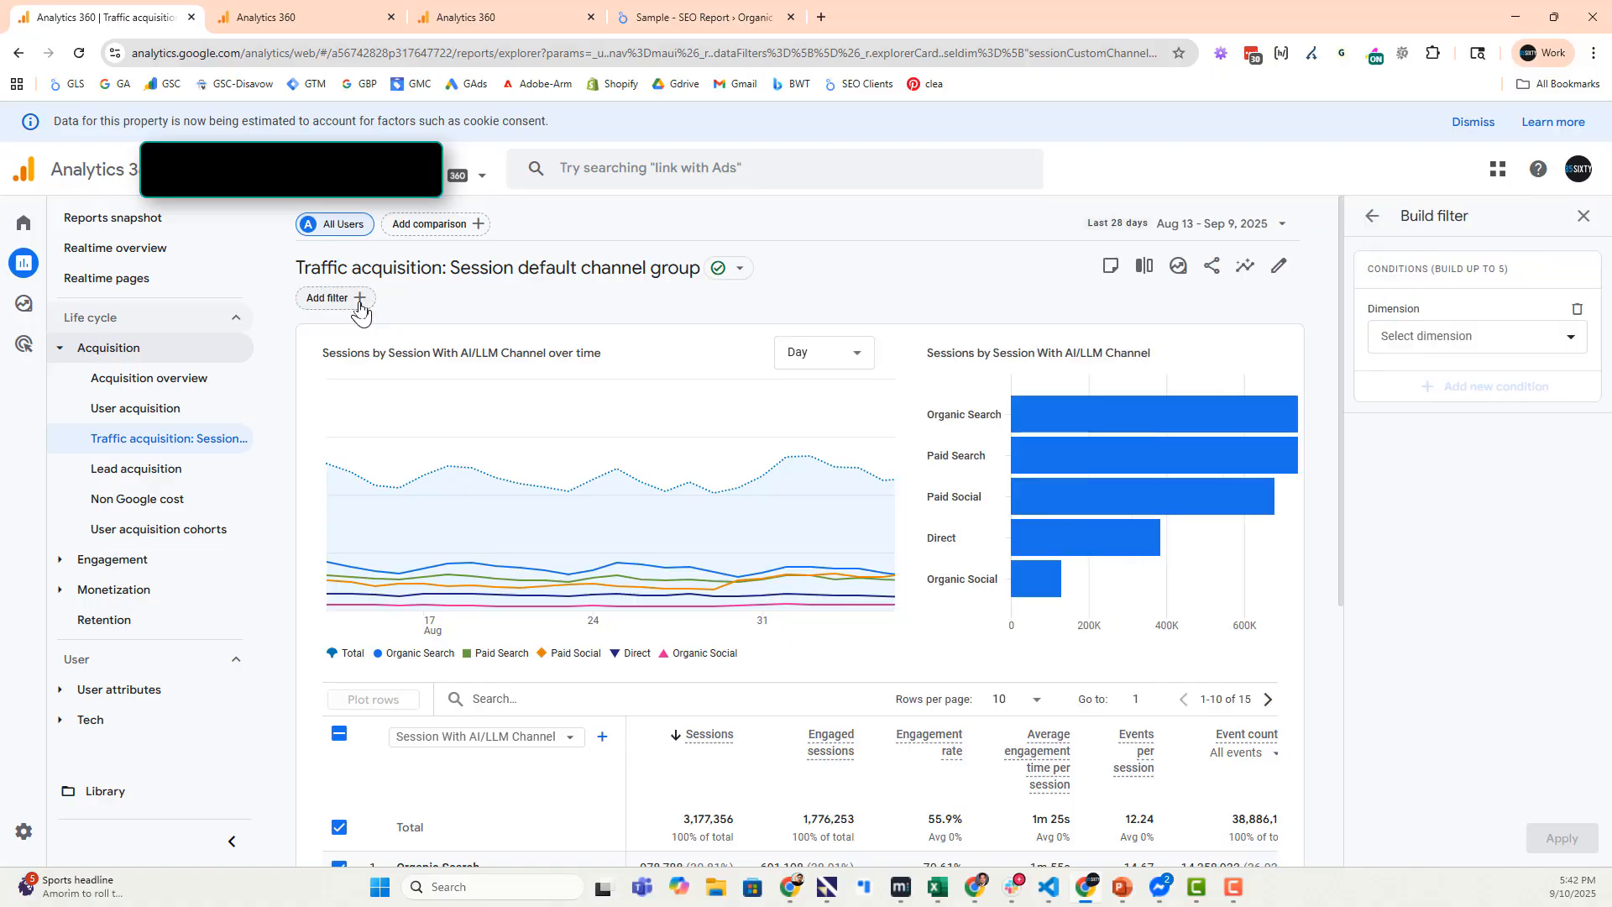
click(1505, 333)
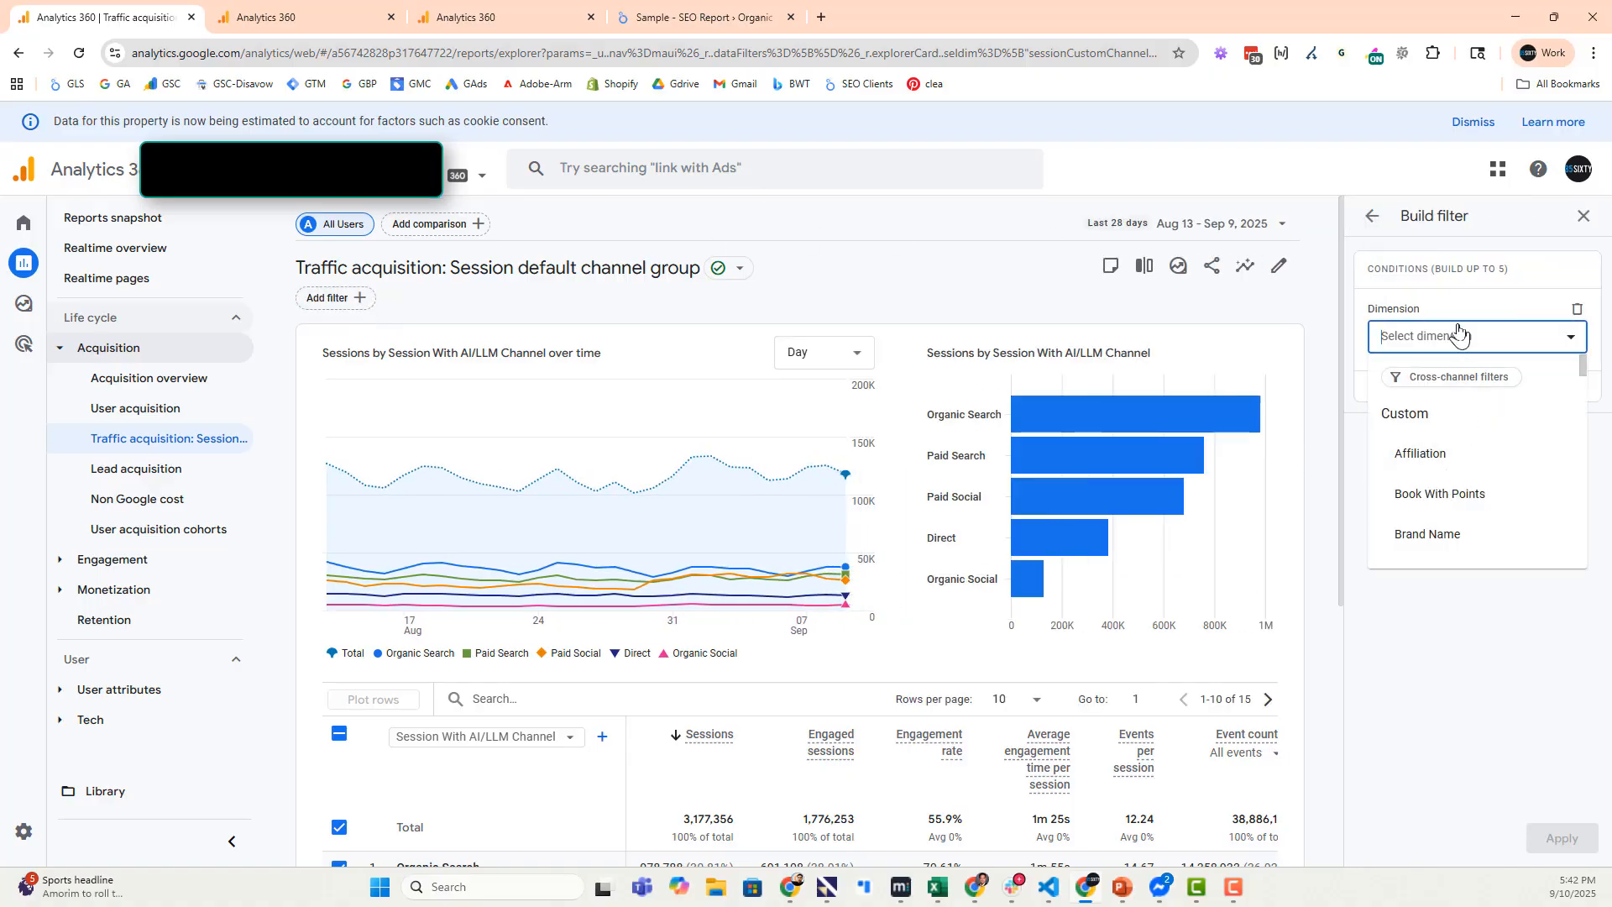
text(chann)
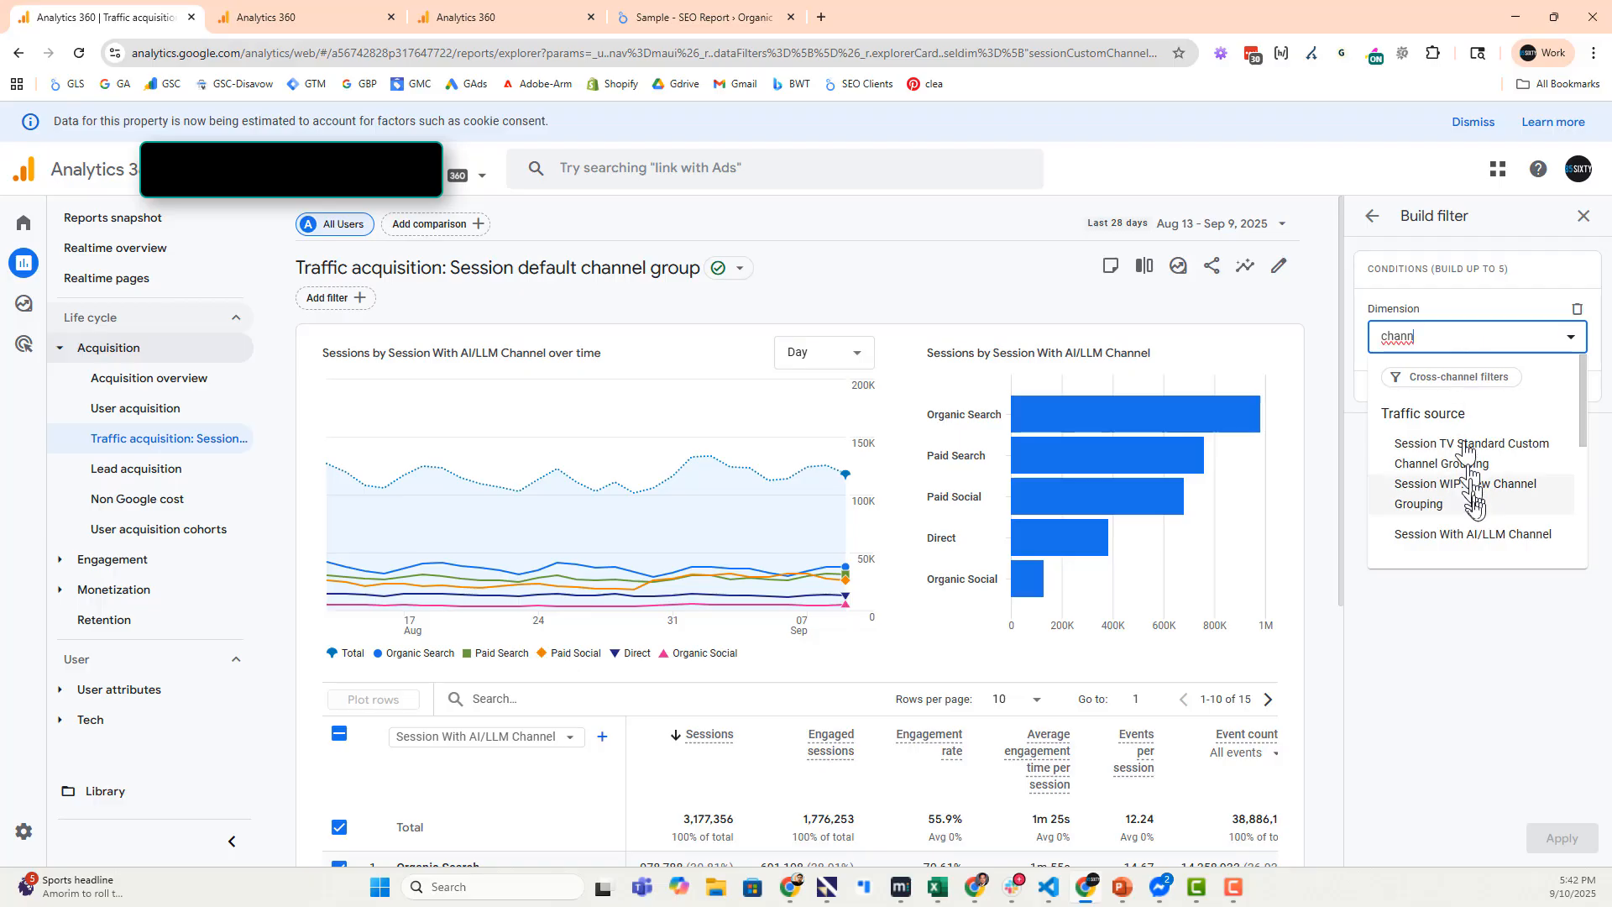
click(1457, 545)
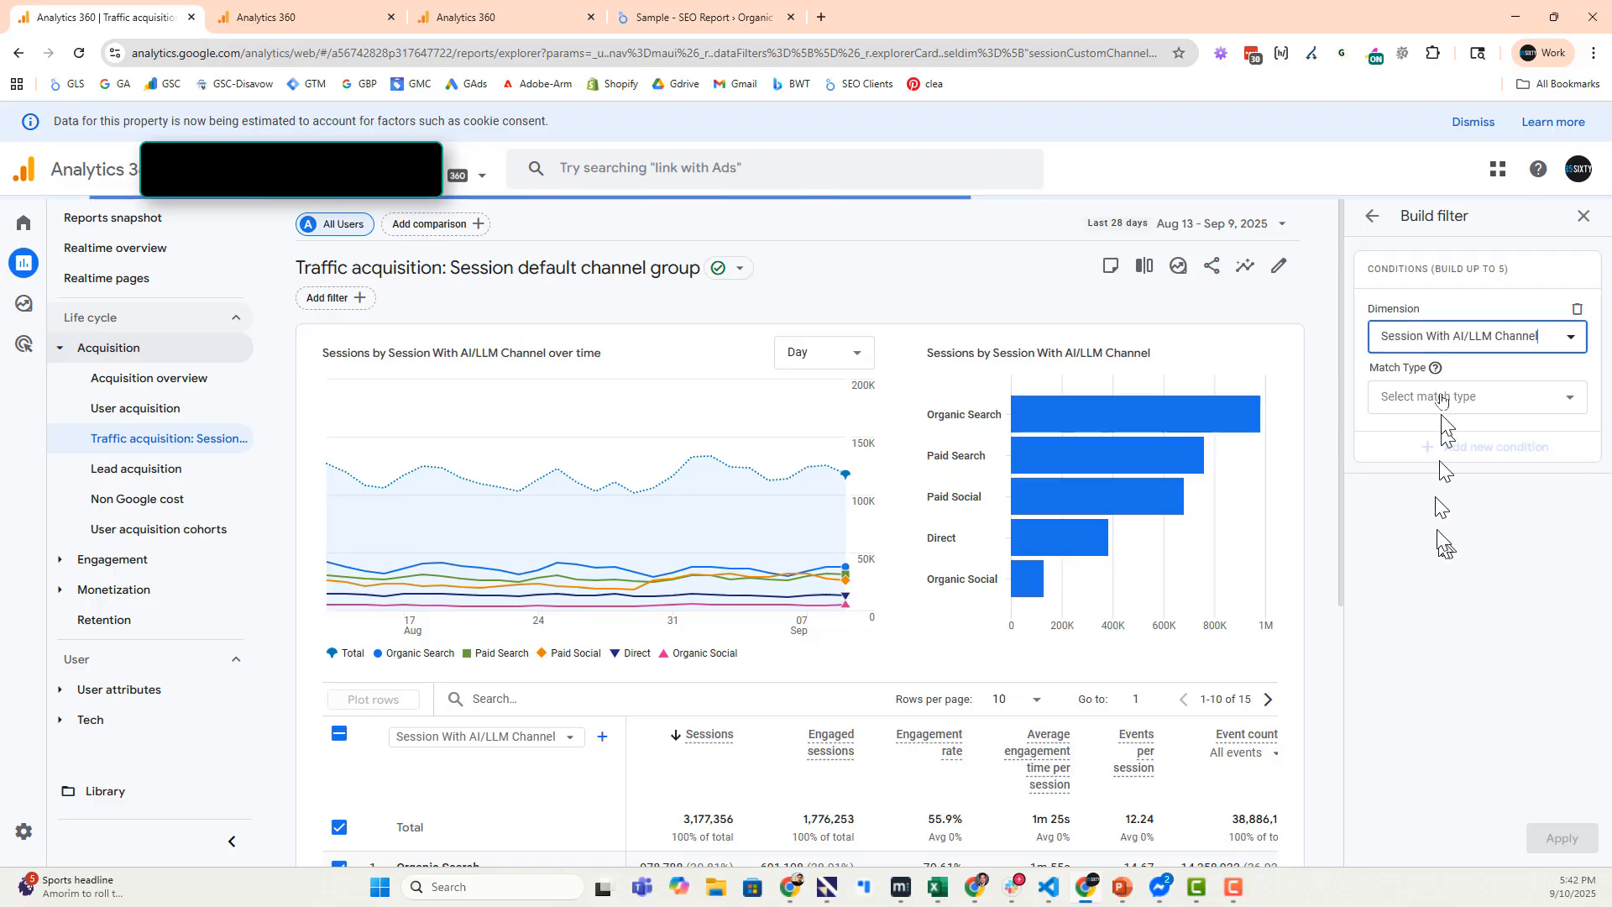
Set the filter condition to exactly matches AI/LLM and apply it to the report.
click(1433, 398)
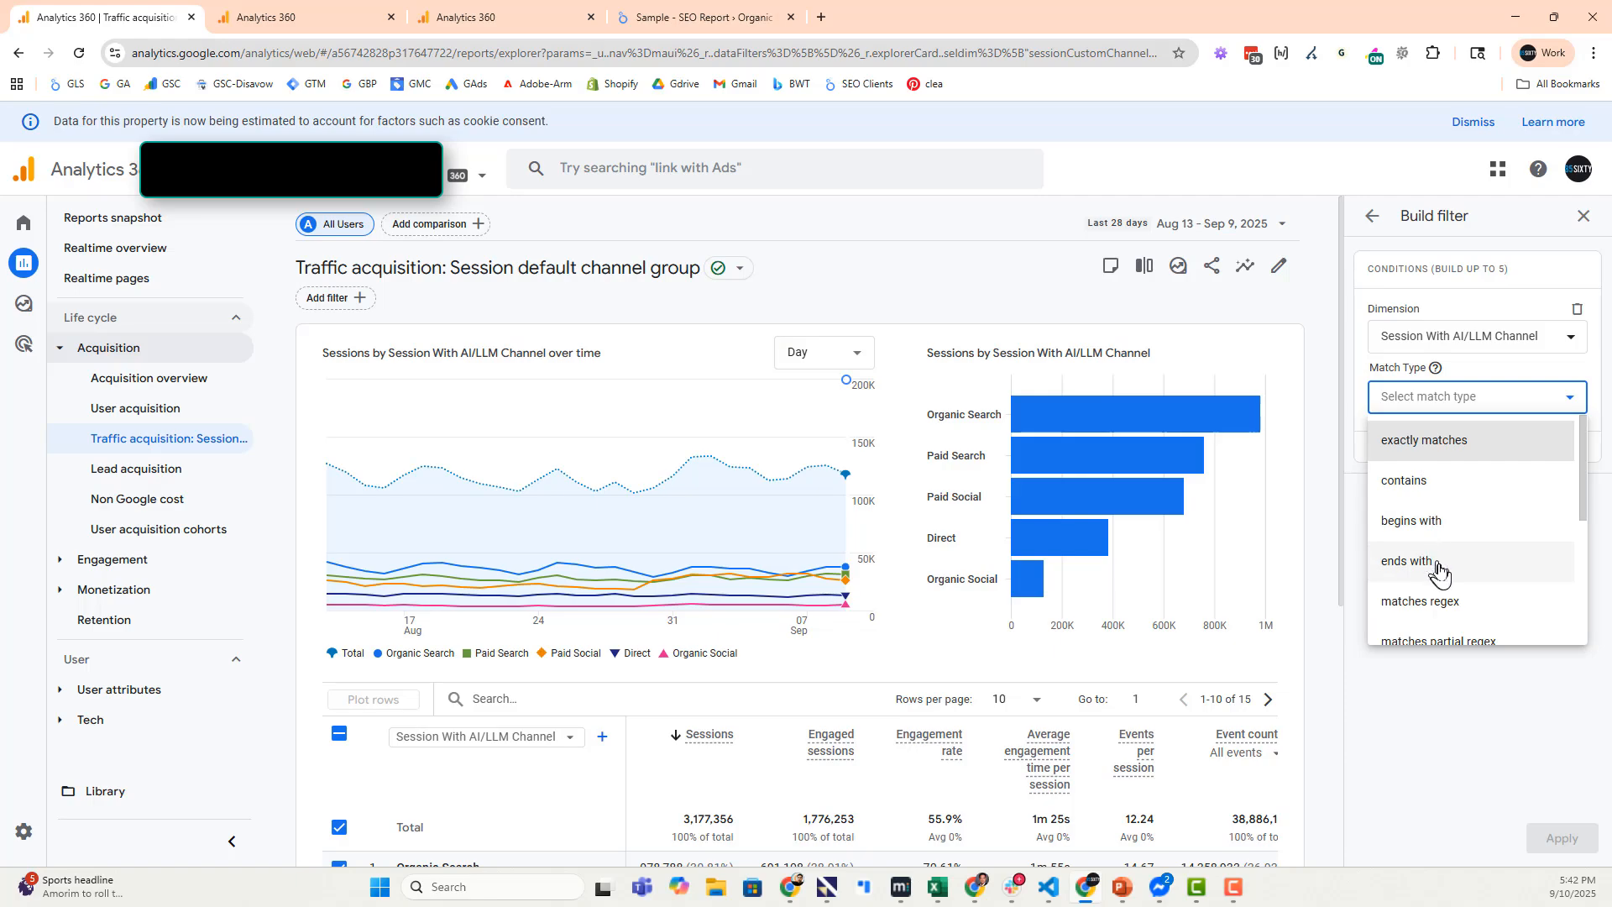
scroll(1439, 569, down, 2)
scroll(1442, 576, up, 2)
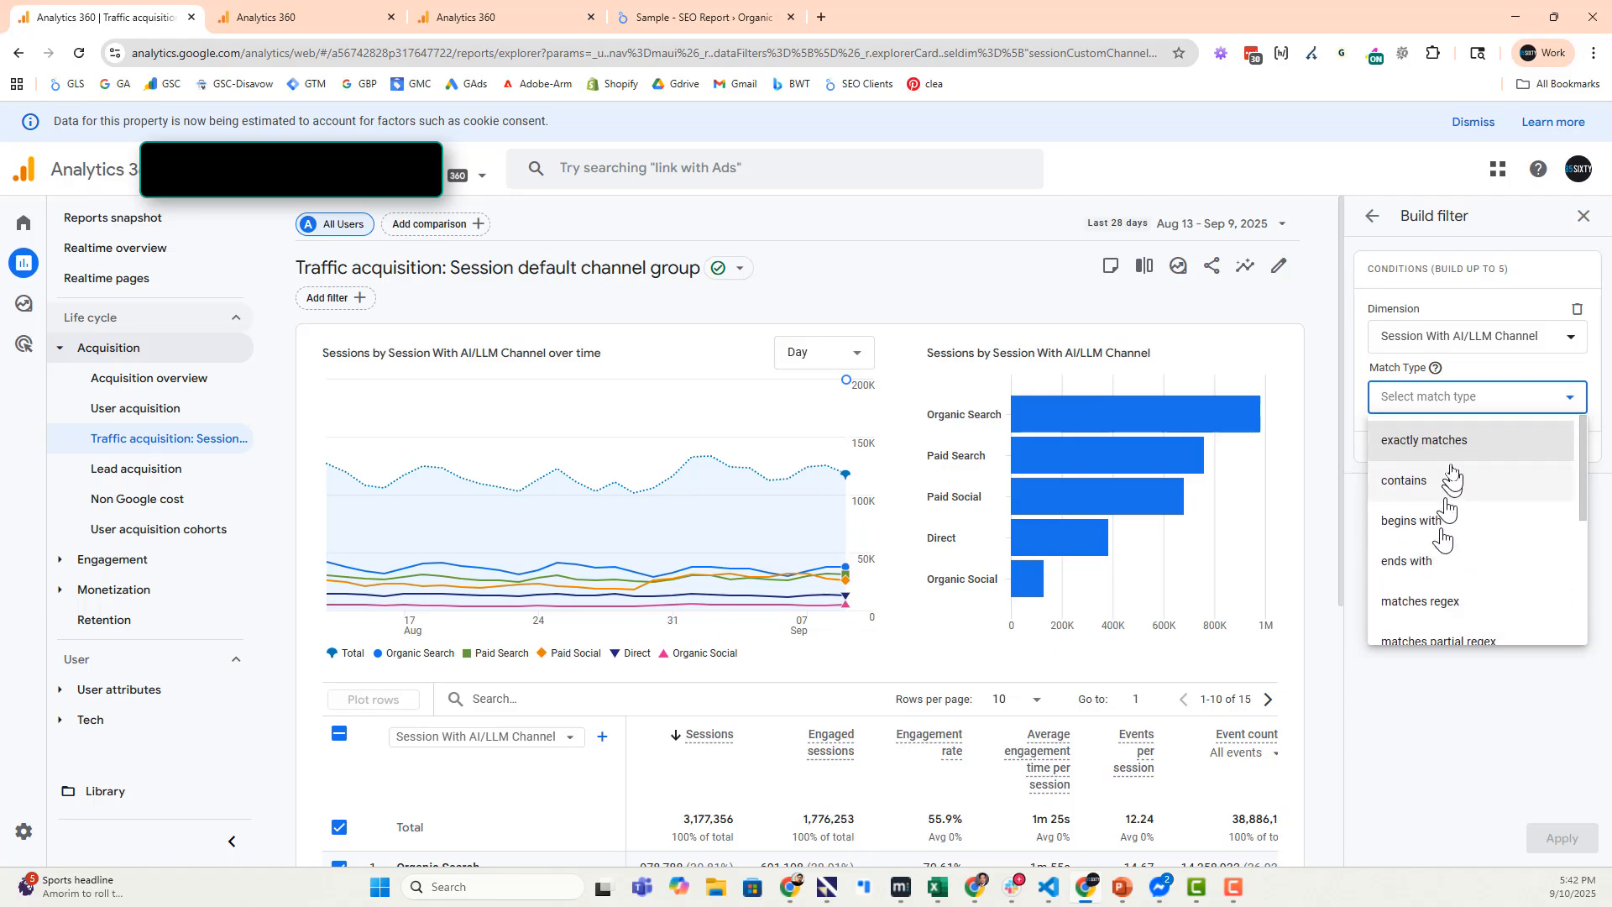
click(1427, 440)
click(1469, 457)
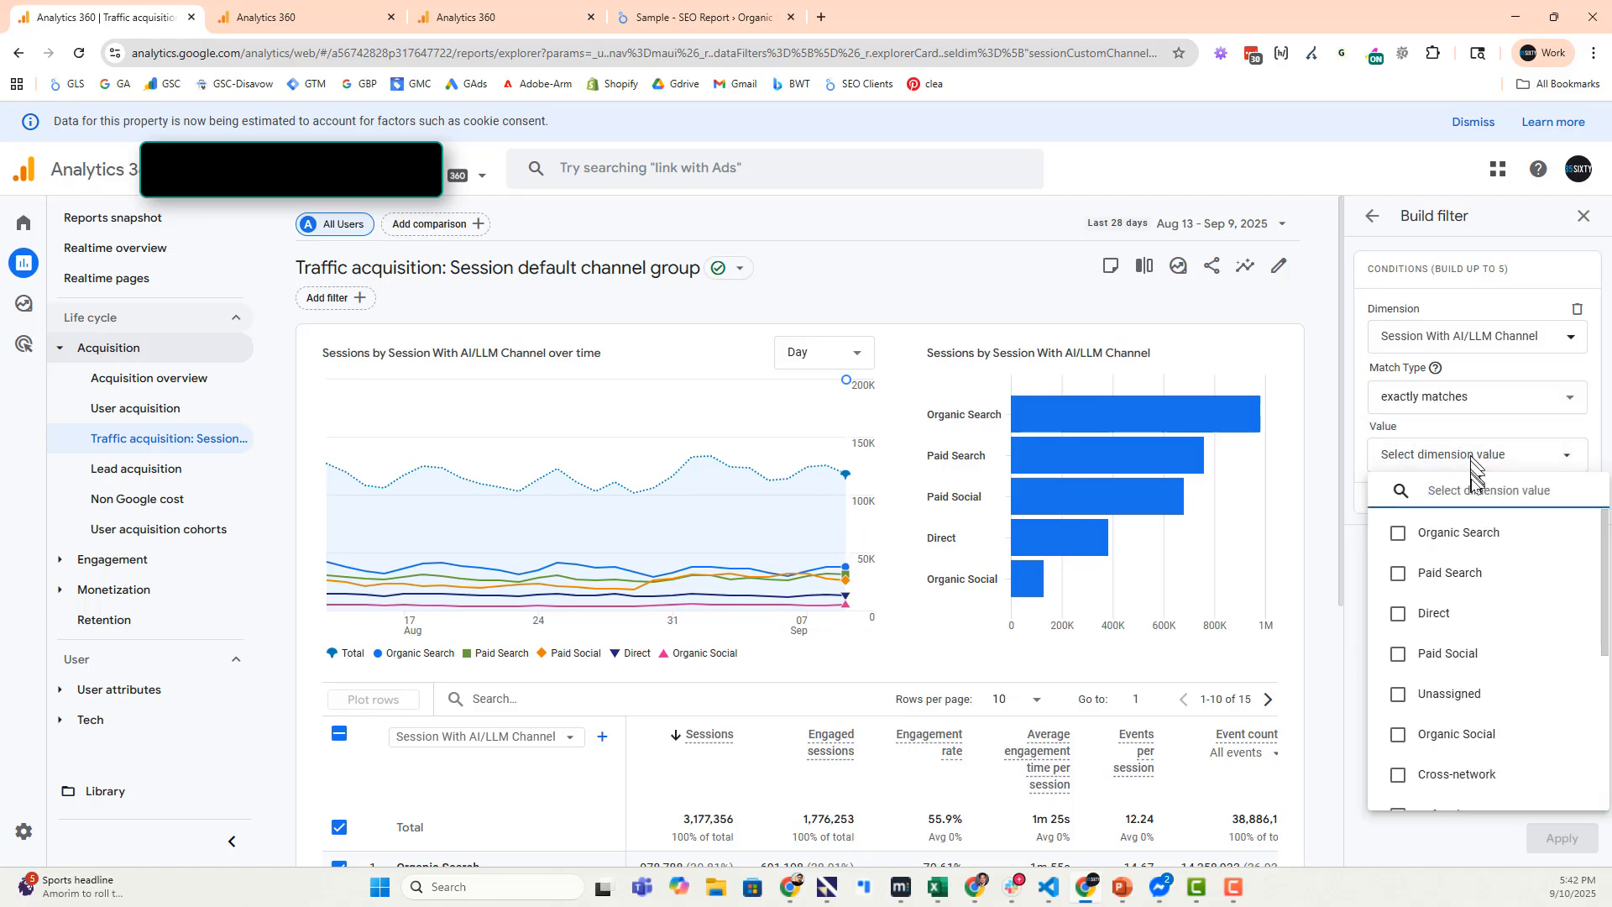
scroll(1508, 713, down, 4)
click(1437, 665)
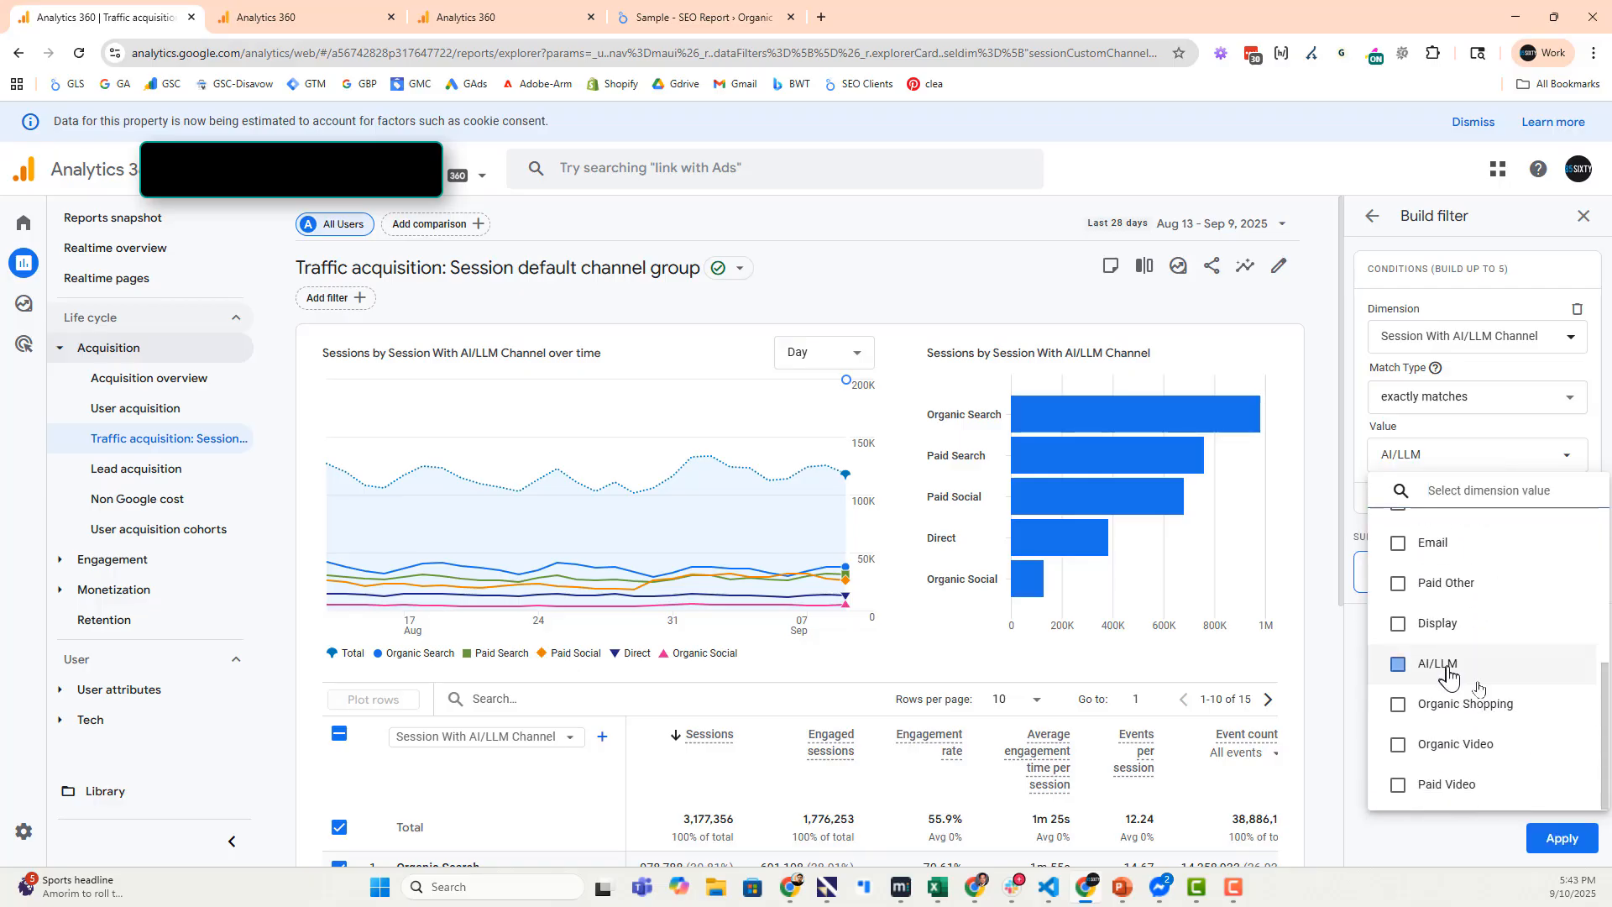
click(1560, 840)
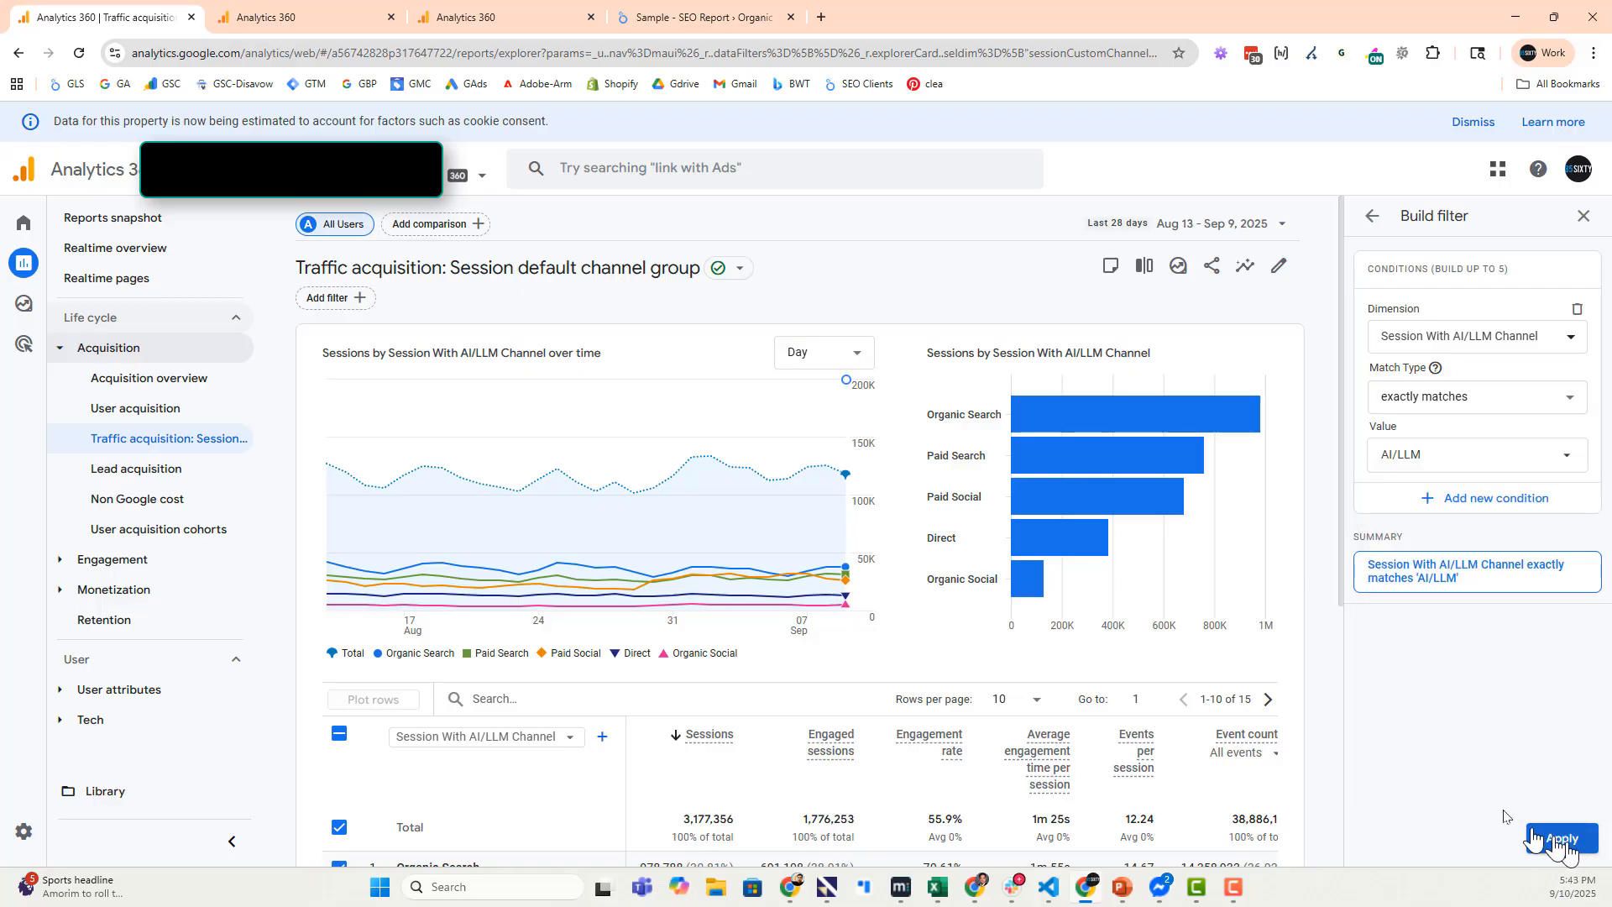
click(1560, 840)
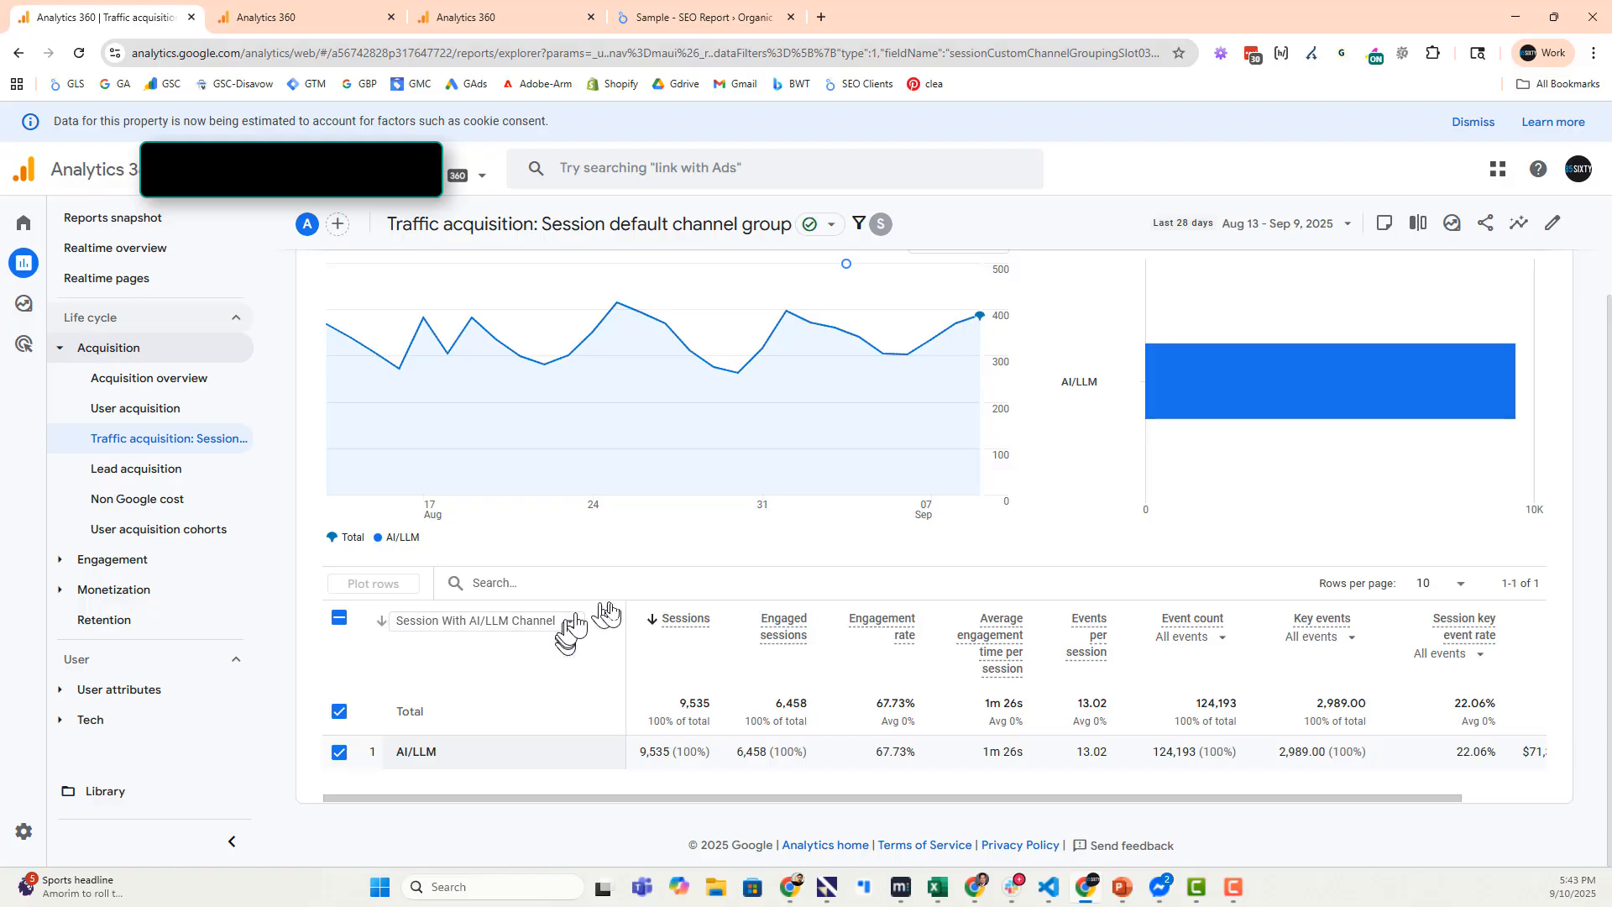
Add Session source as the table's secondary dimension and look through the listed AI/LLM sources.
click(602, 621)
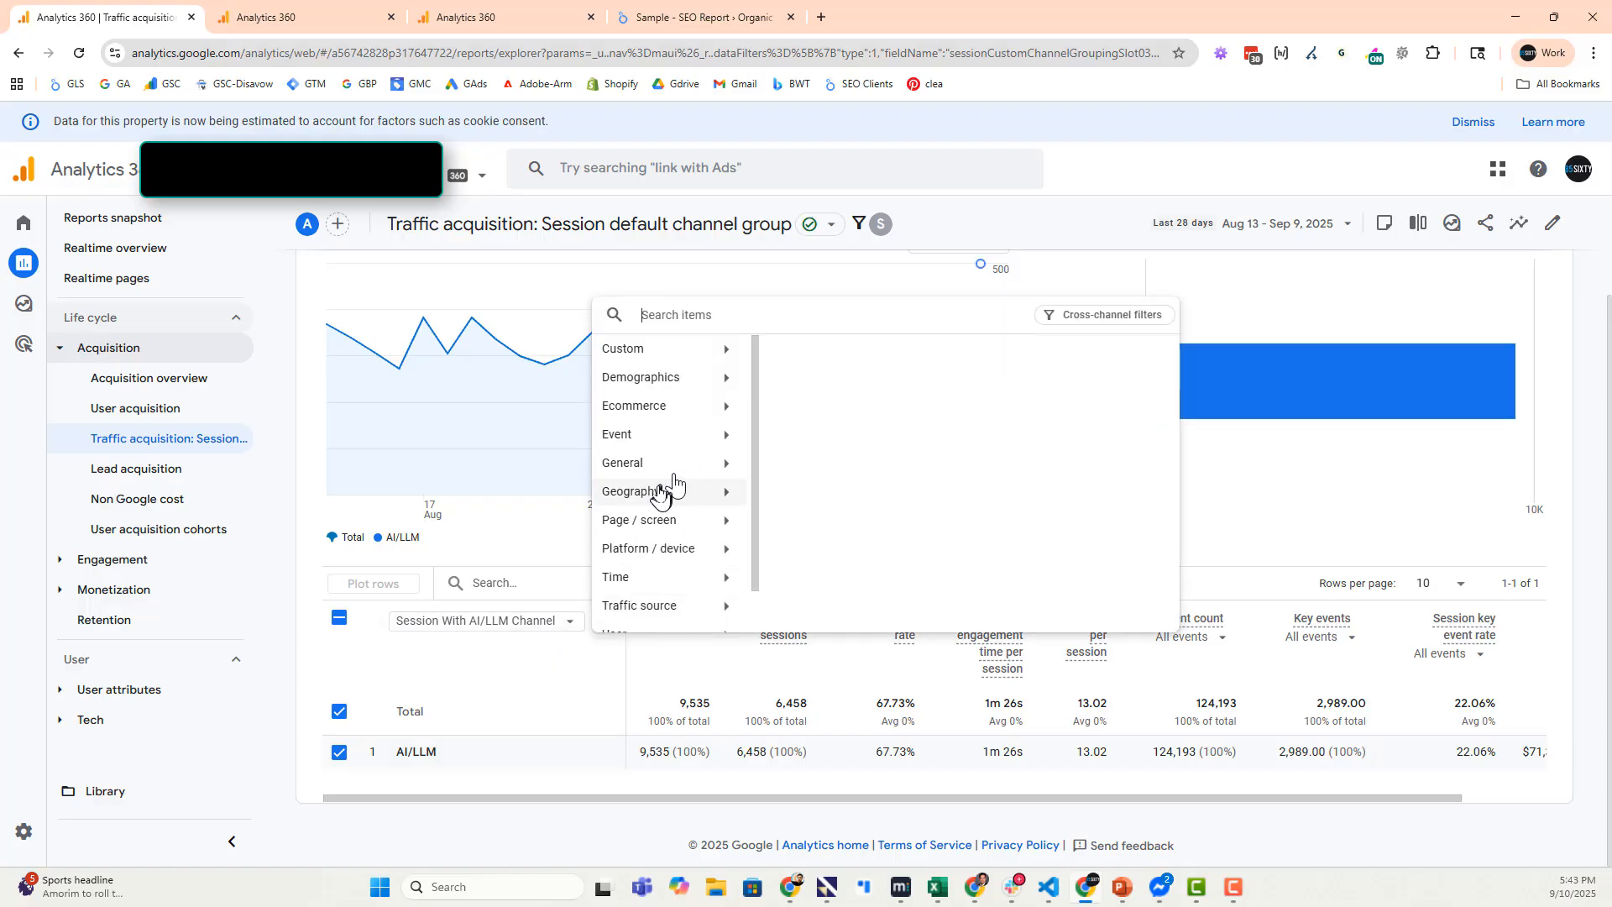
text(sour)
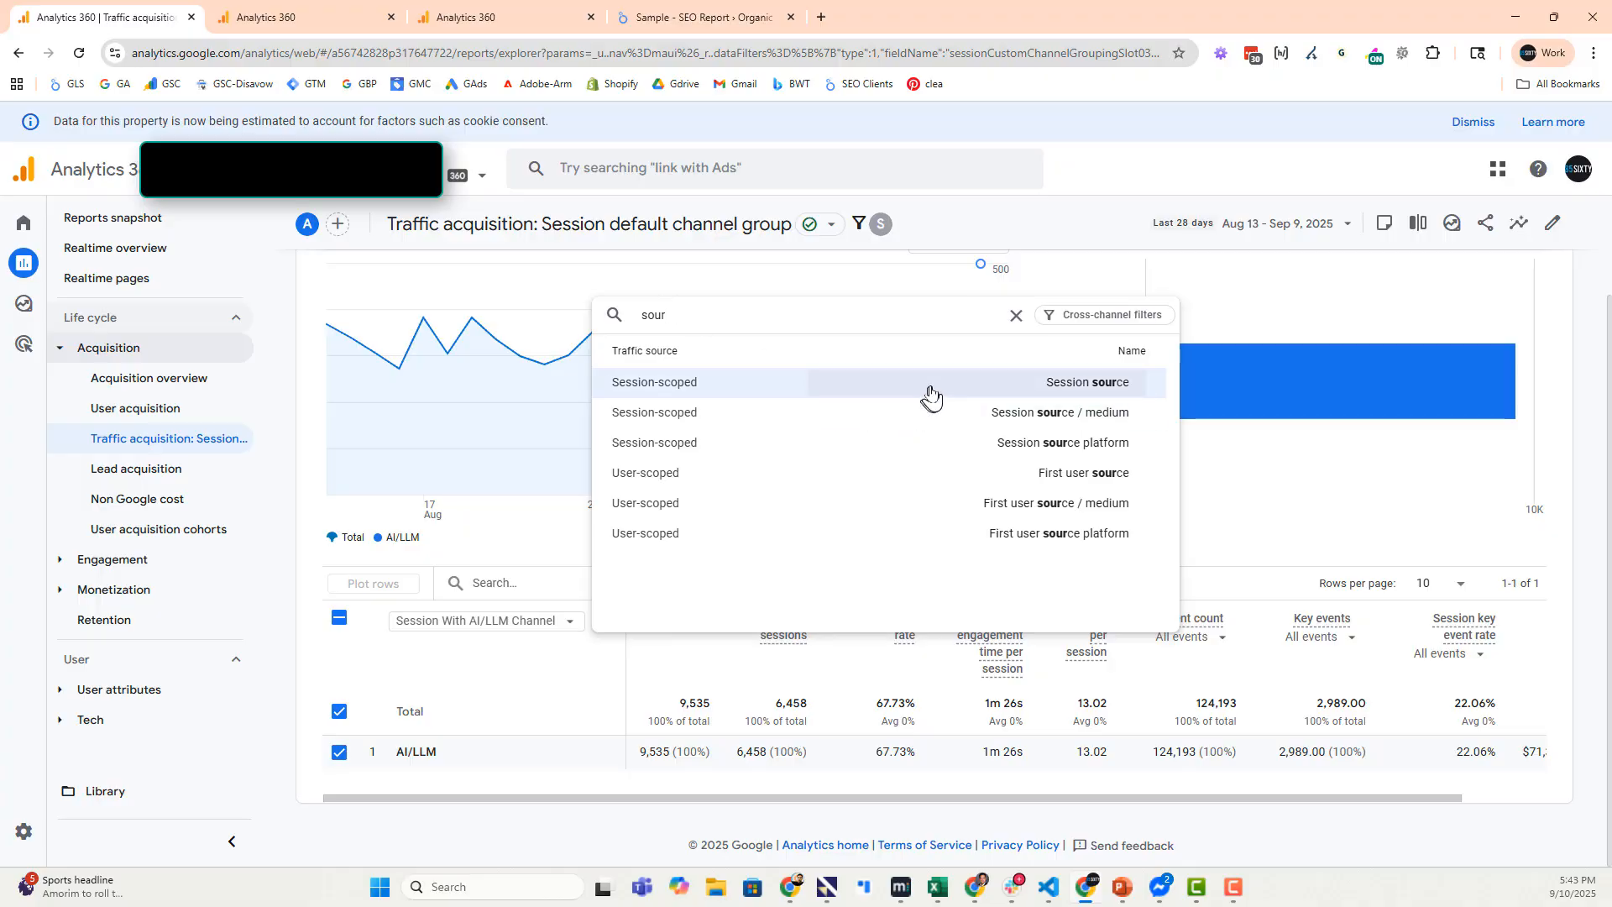
key(Return)
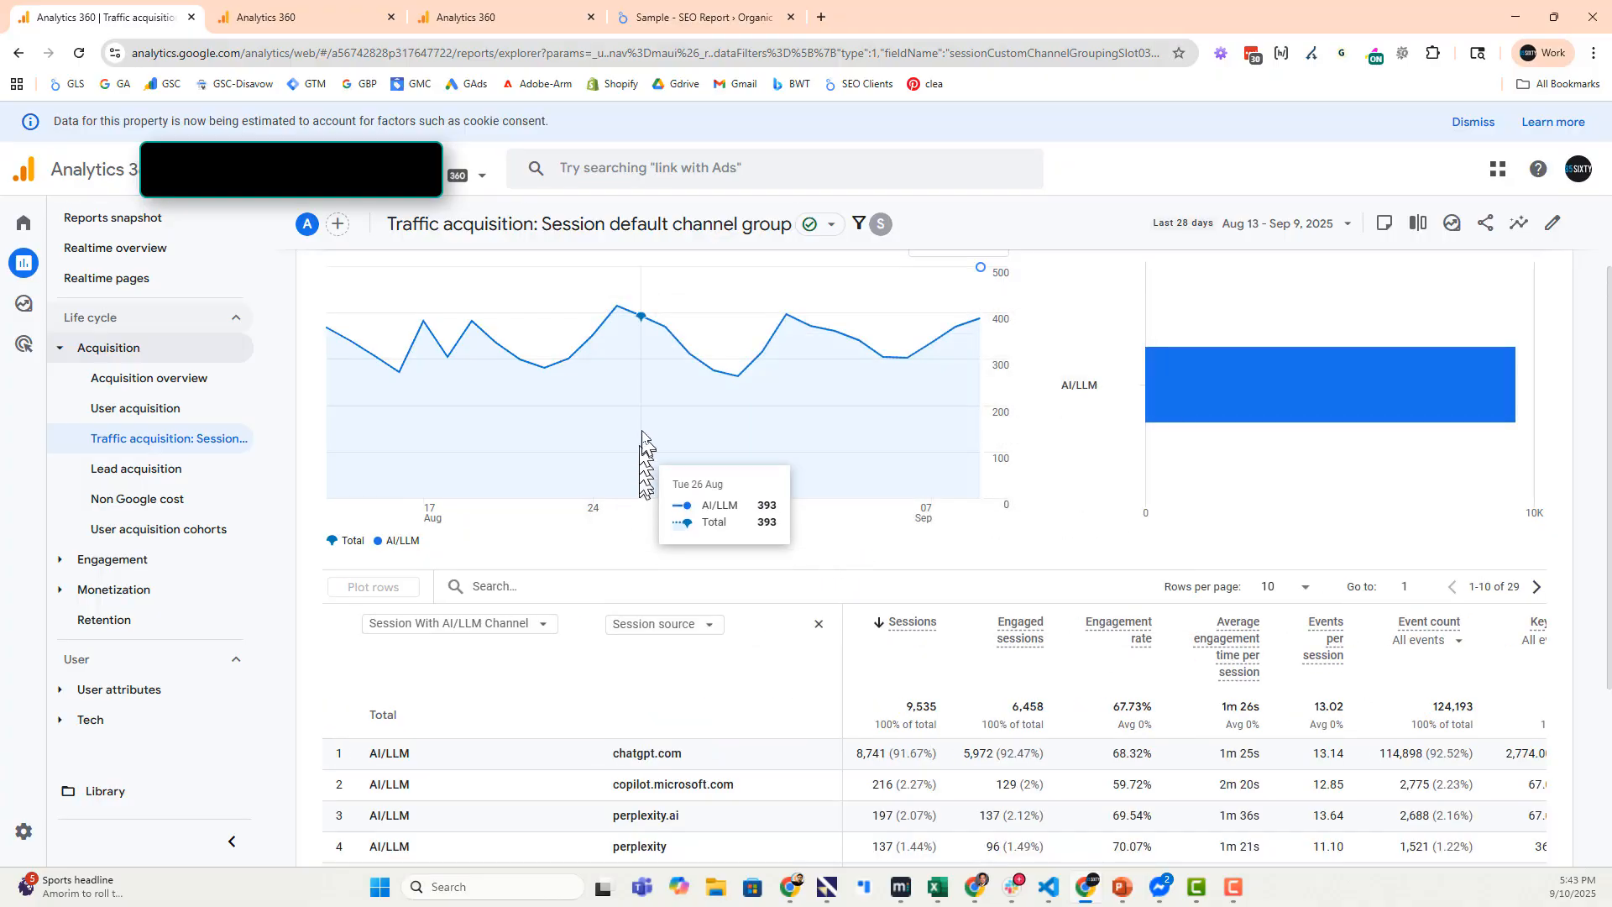
scroll(642, 416, down, 3)
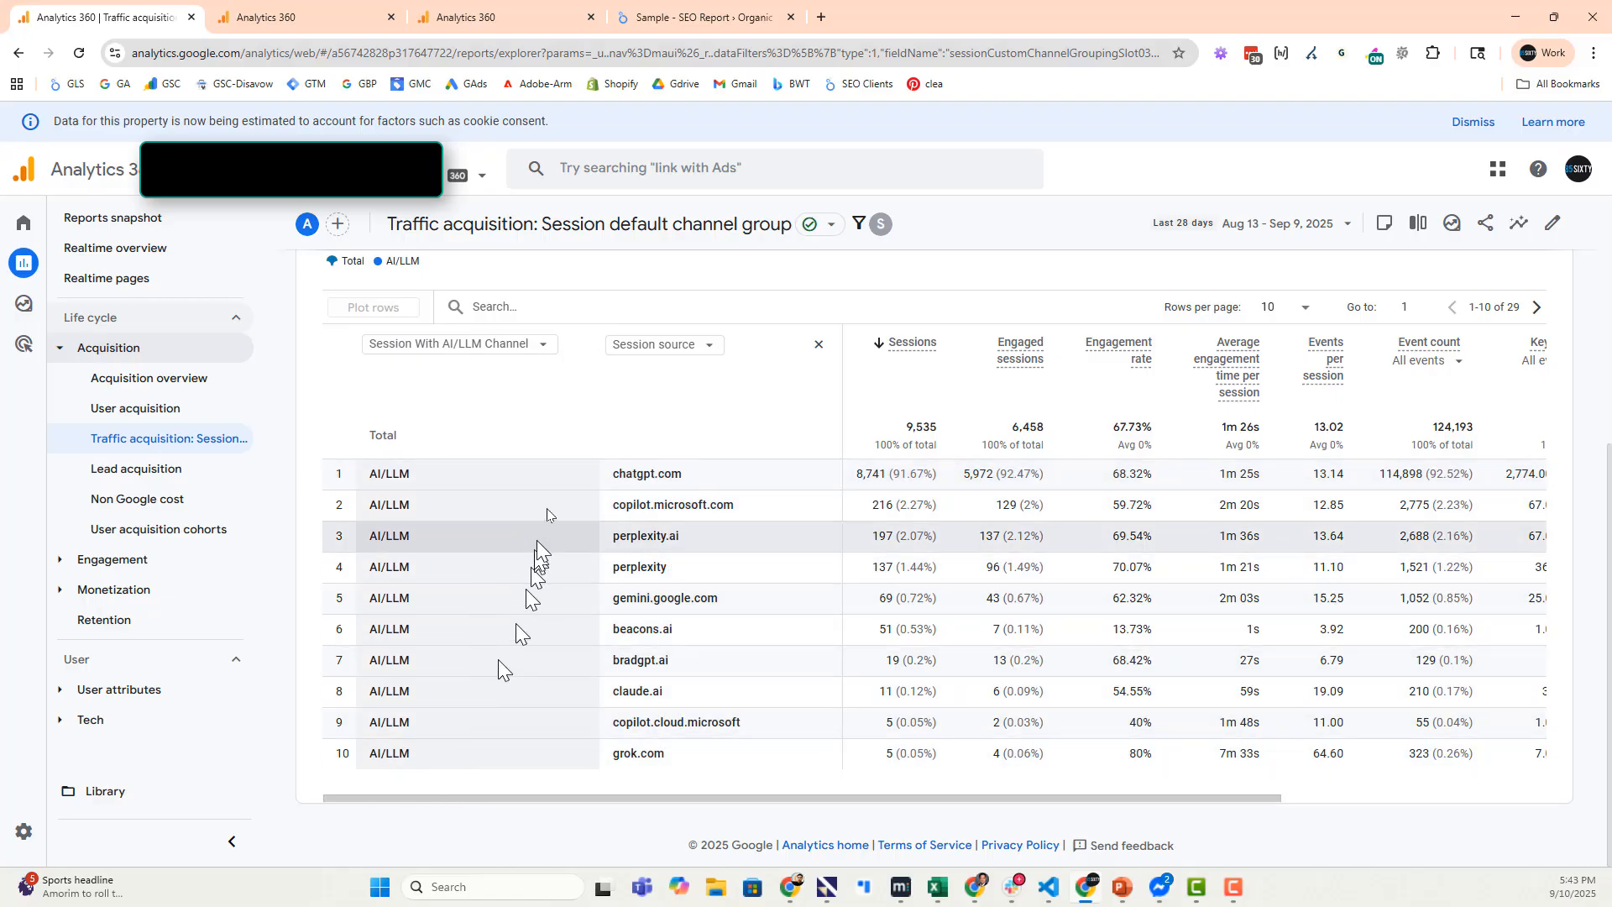
scroll(538, 538, up, 5)
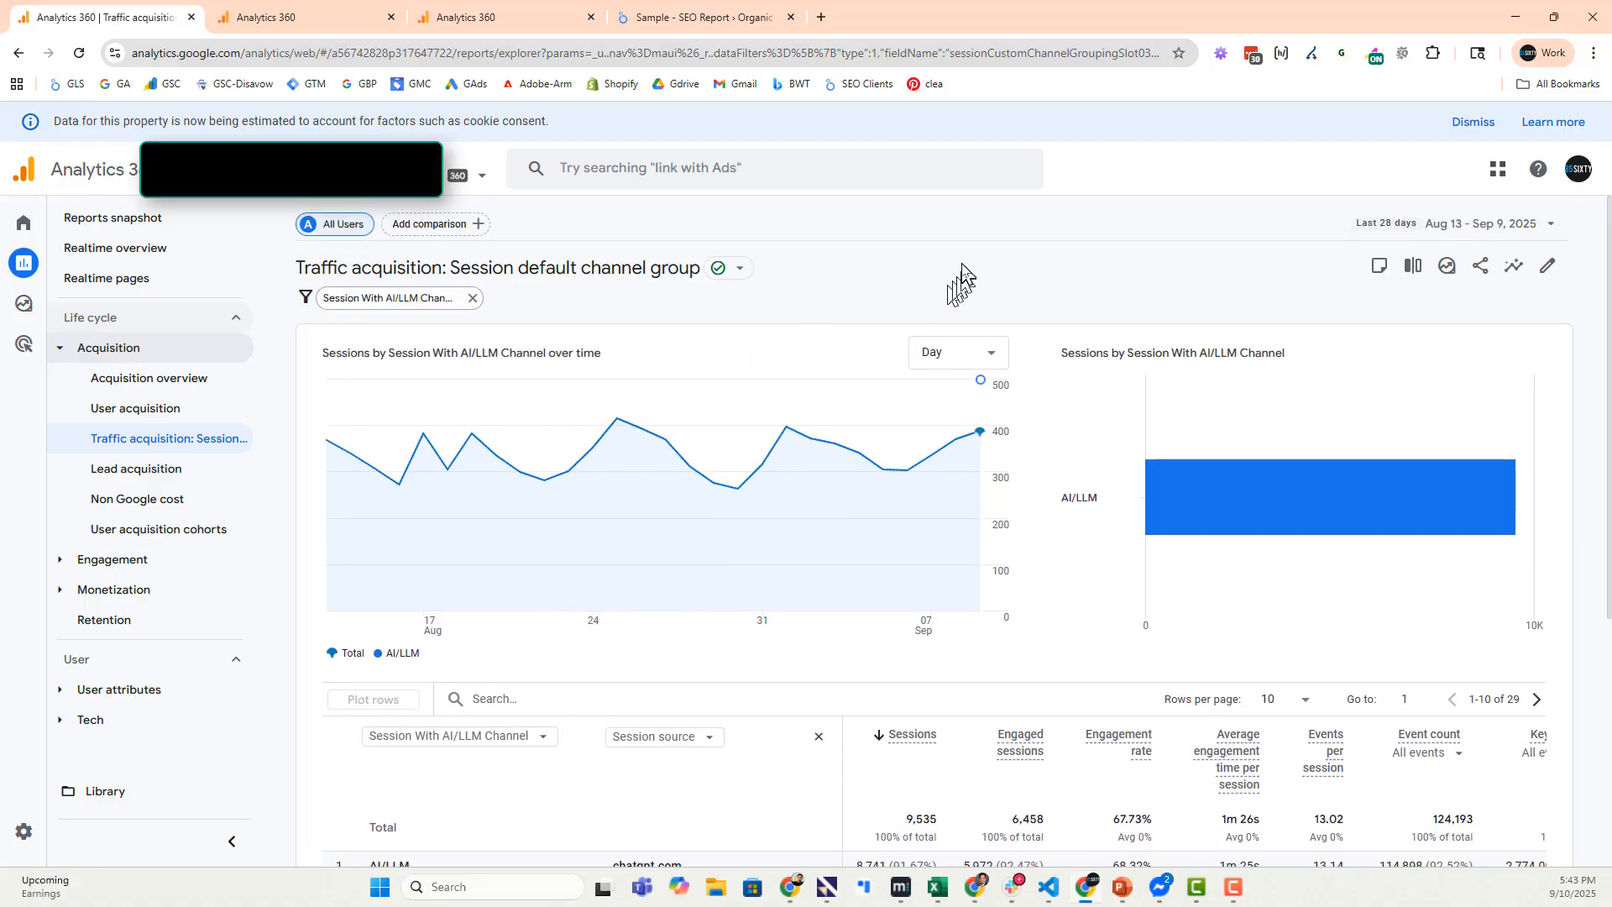